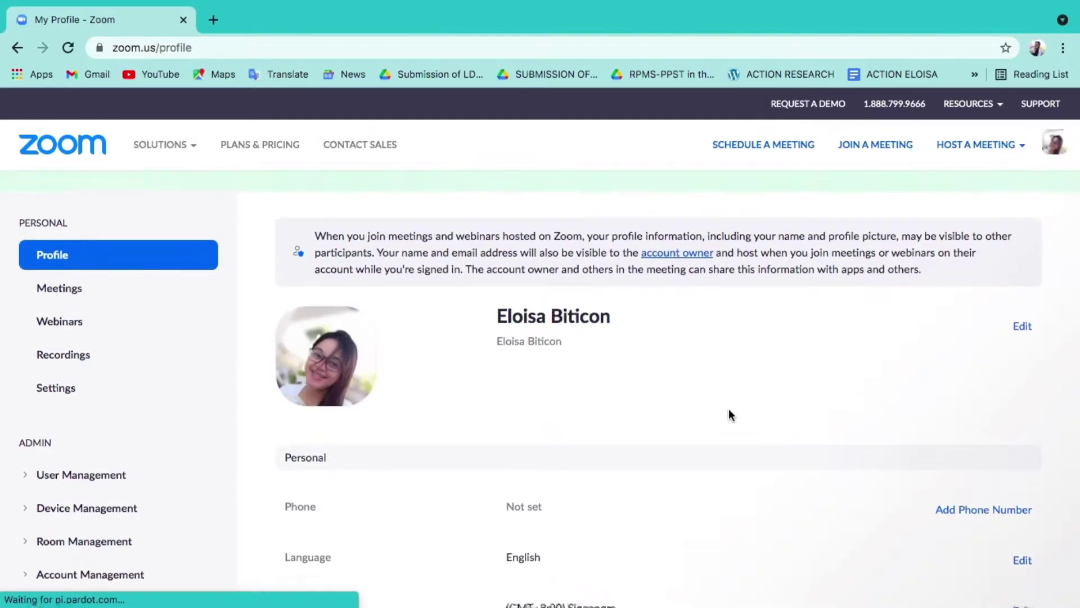
Open the Schedule a Meeting form in the Zoom web portal
scroll(714, 434, down, 2)
scroll(713, 434, down, 2)
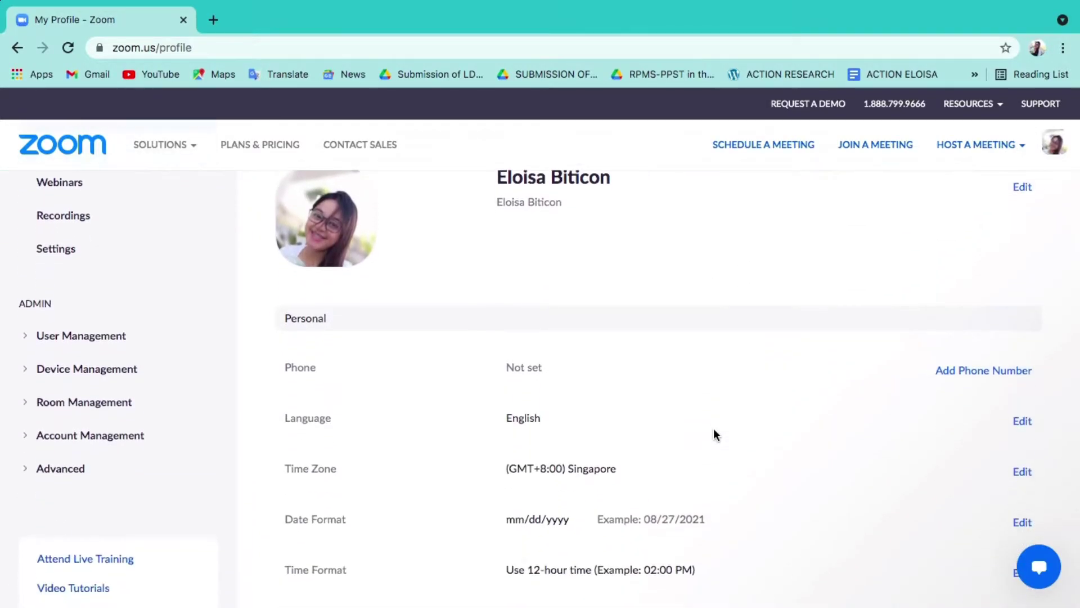
scroll(713, 433, down, 1)
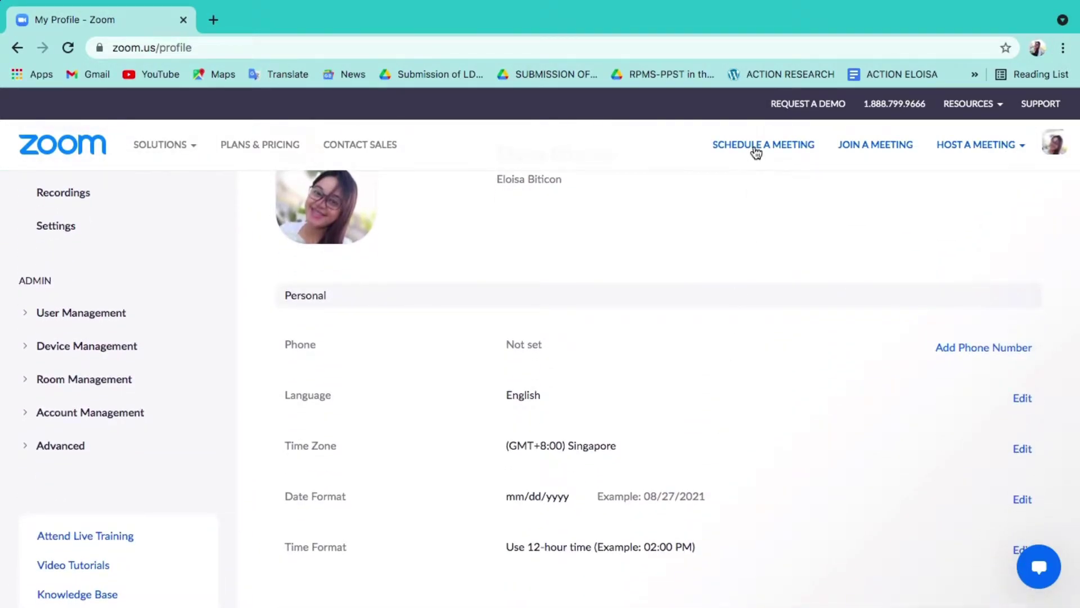
click(756, 146)
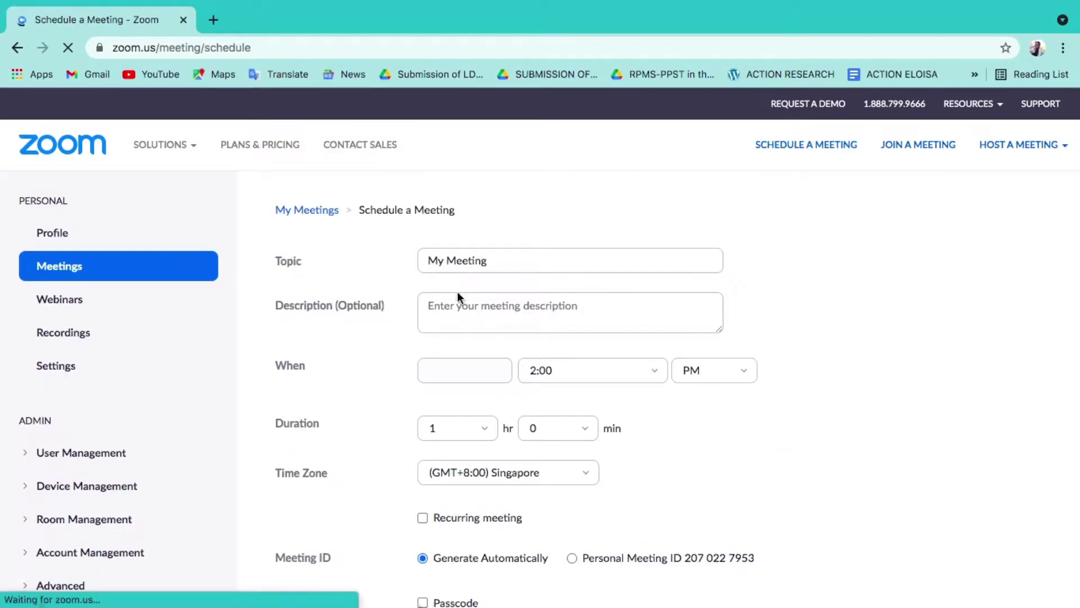
Replace the default meeting topic with 'Emergency Meeting'
click(493, 262)
key(BackSpace)
key(BackSpace)
key(BackSpace)
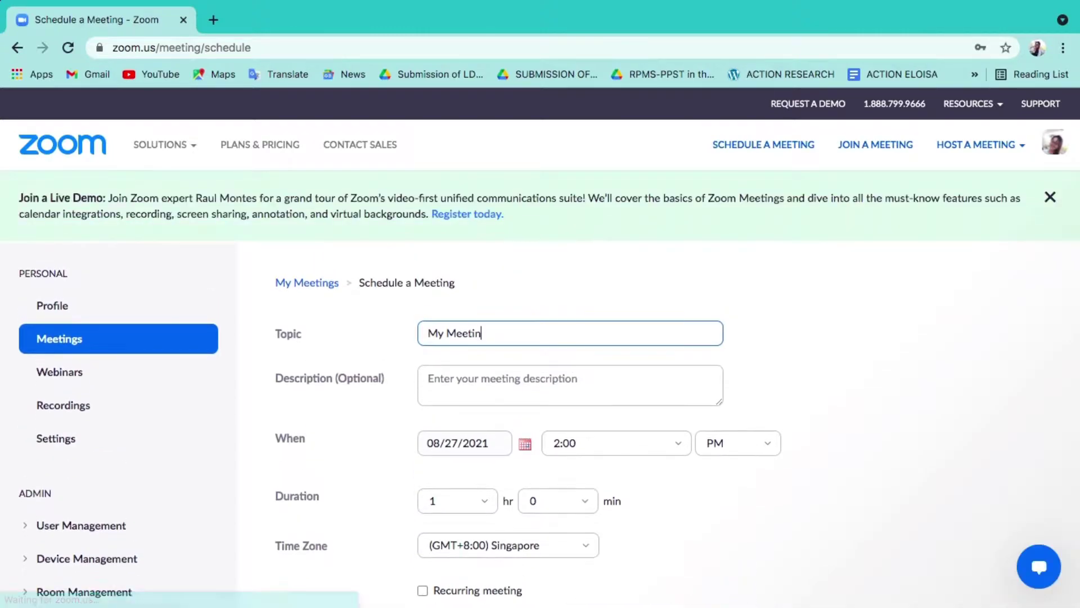
key(BackSpace)
key(BackSpace)
key(BackSpace)
key(BackSpace)
key(BackSpace)
key(BackSpace)
key(BackSpace)
text(teacher Eloisa)
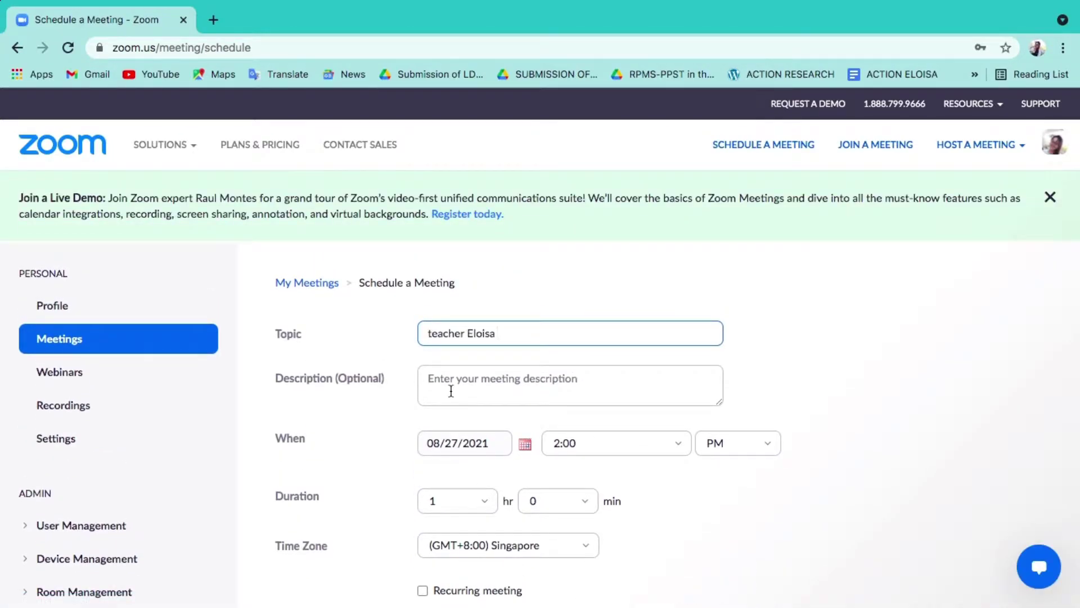
key(BackSpace)
key(BackSpace)
key(BackSpace)
key(BackSpace)
key(BackSpace)
key(BackSpace)
key(BackSpace)
key(BackSpace)
key(BackSpace)
key(BackSpace)
key(BackSpace)
key(BackSpace)
key(BackSpace)
key(BackSpace)
text(Emergency Meeting)
click(494, 385)
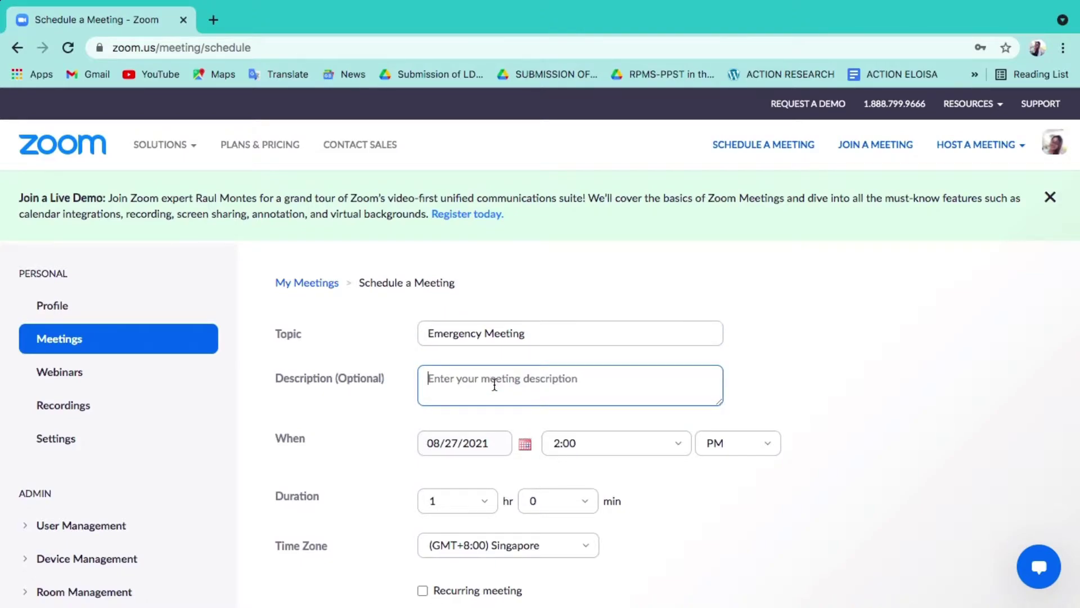
Browse the calendar to October and back, keeping 08/27/2021 as the meeting date
click(526, 445)
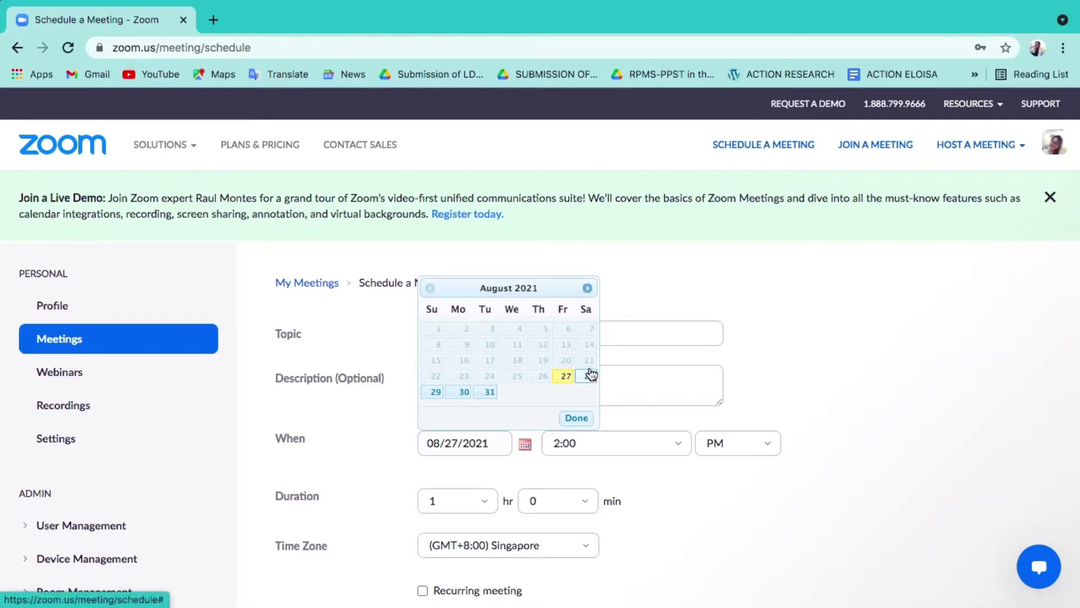
click(588, 289)
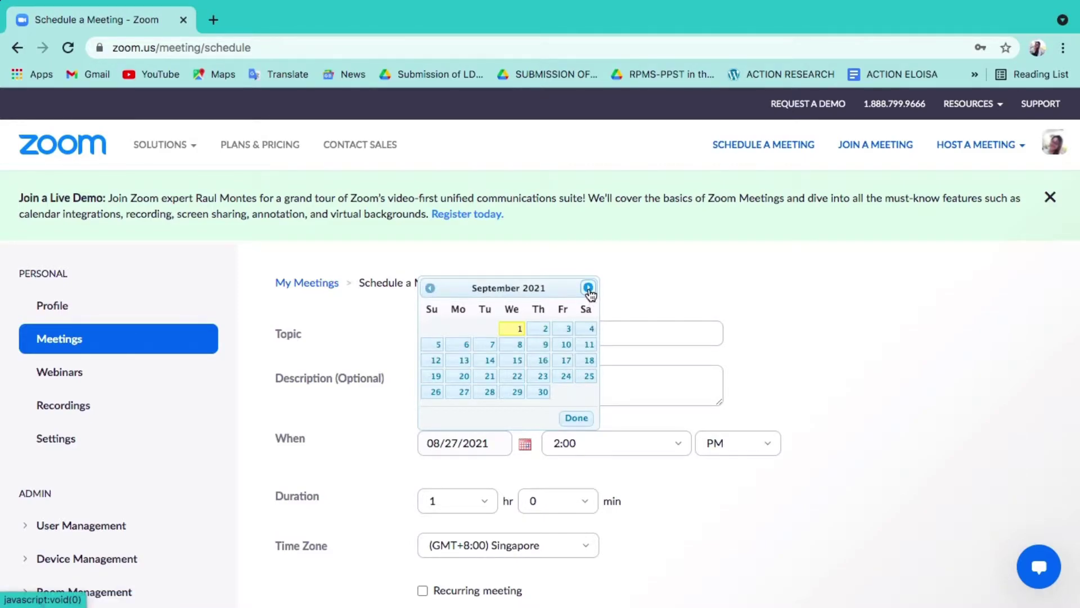
click(588, 288)
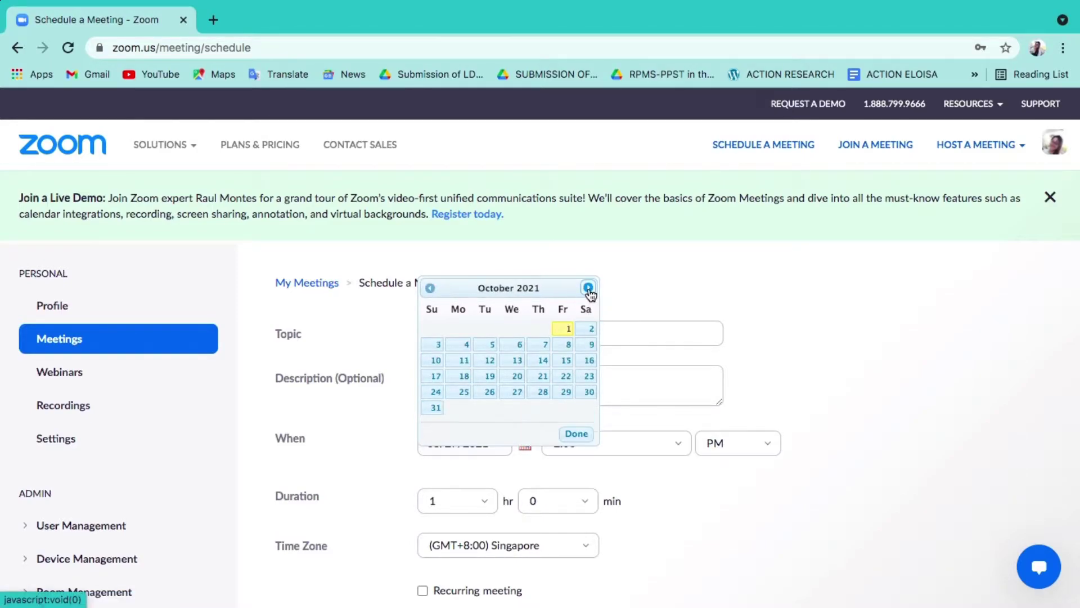
click(429, 289)
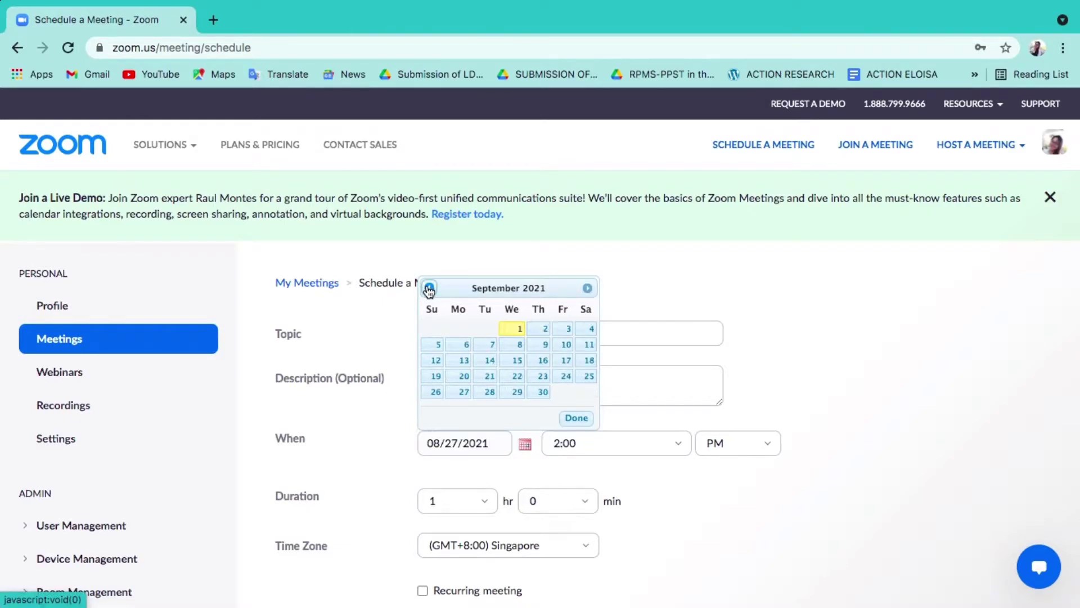
click(430, 288)
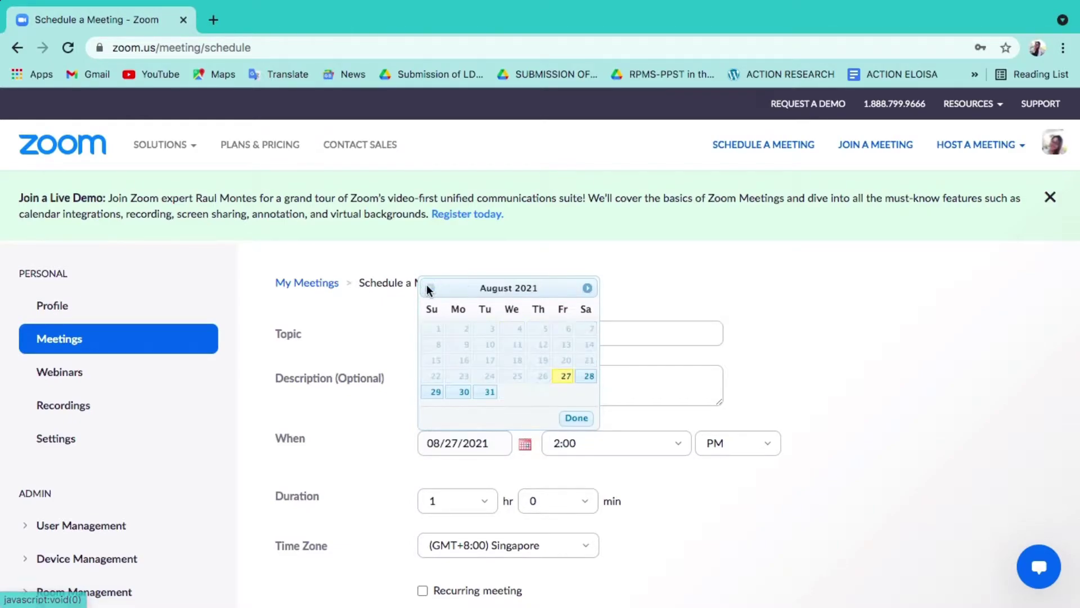
click(566, 376)
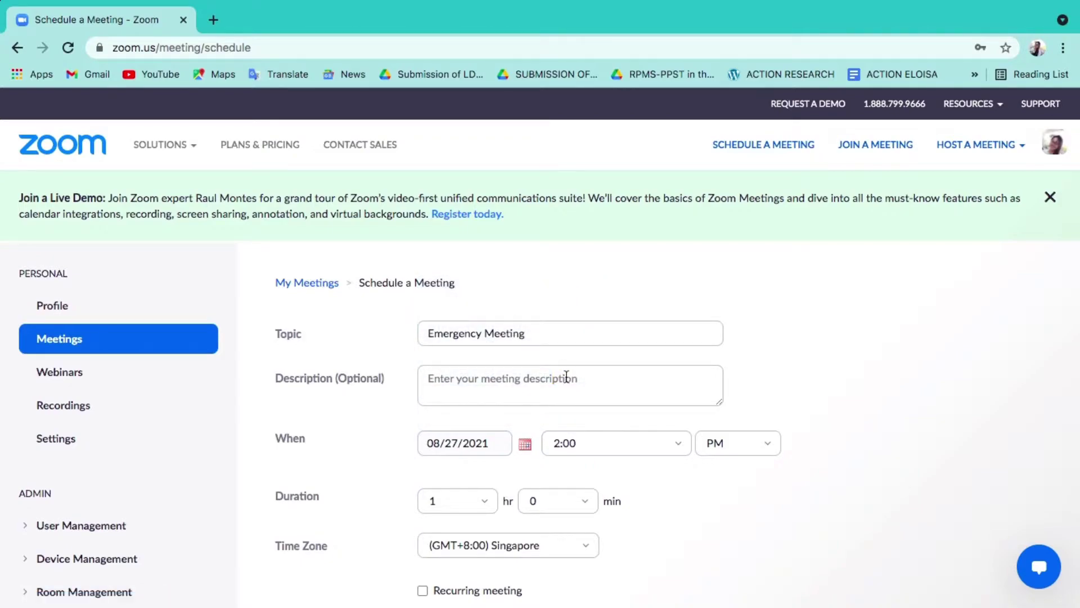
click(680, 446)
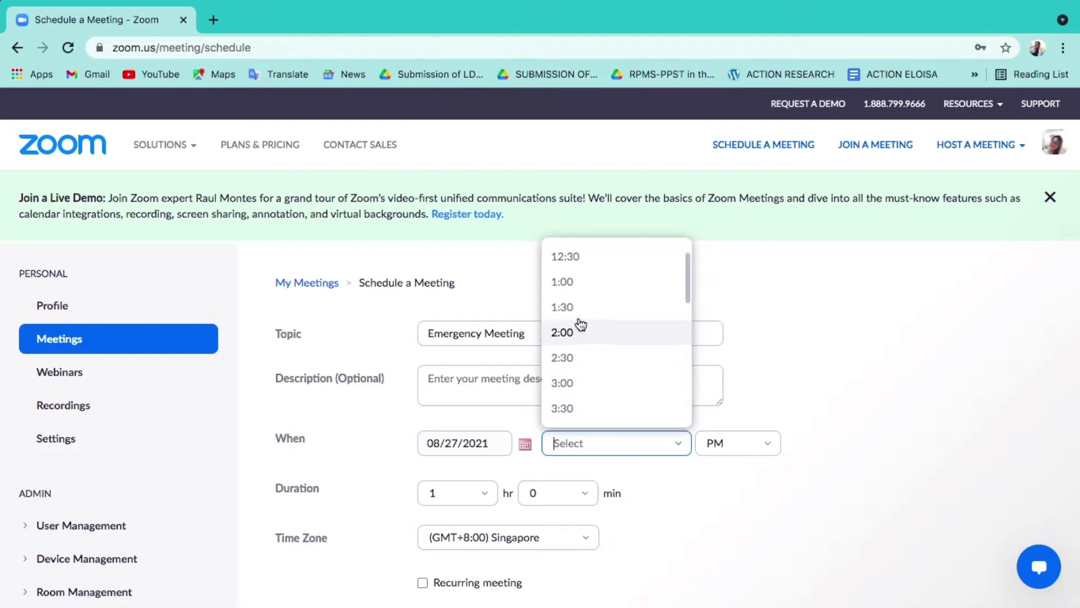
Choose a 1:30 PM start, 5-hour duration and the (GMT+8:00) Singapore time zone
click(579, 311)
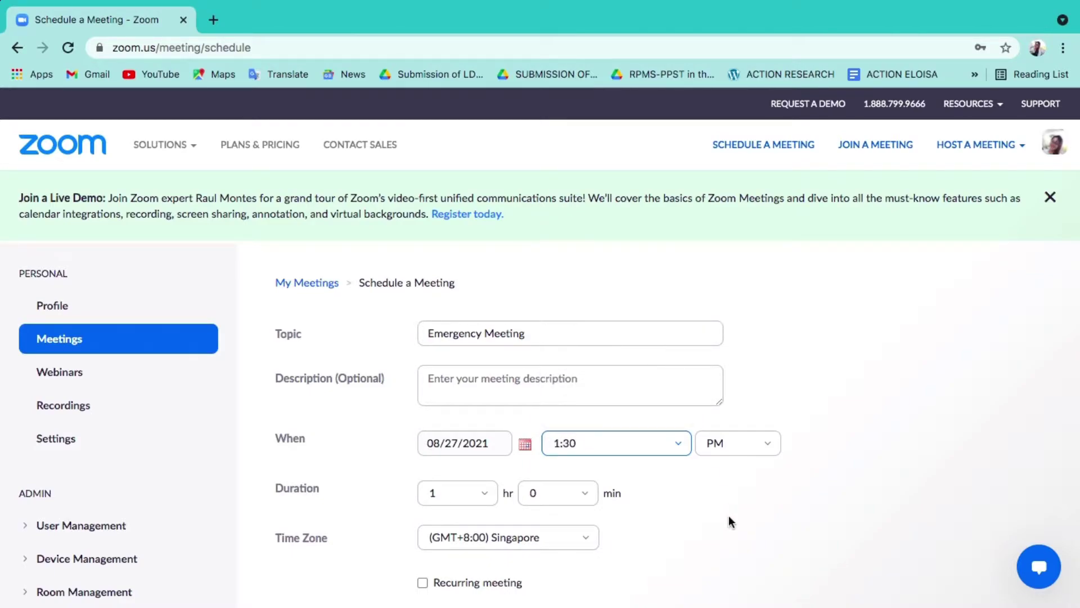
scroll(678, 512, down, 3)
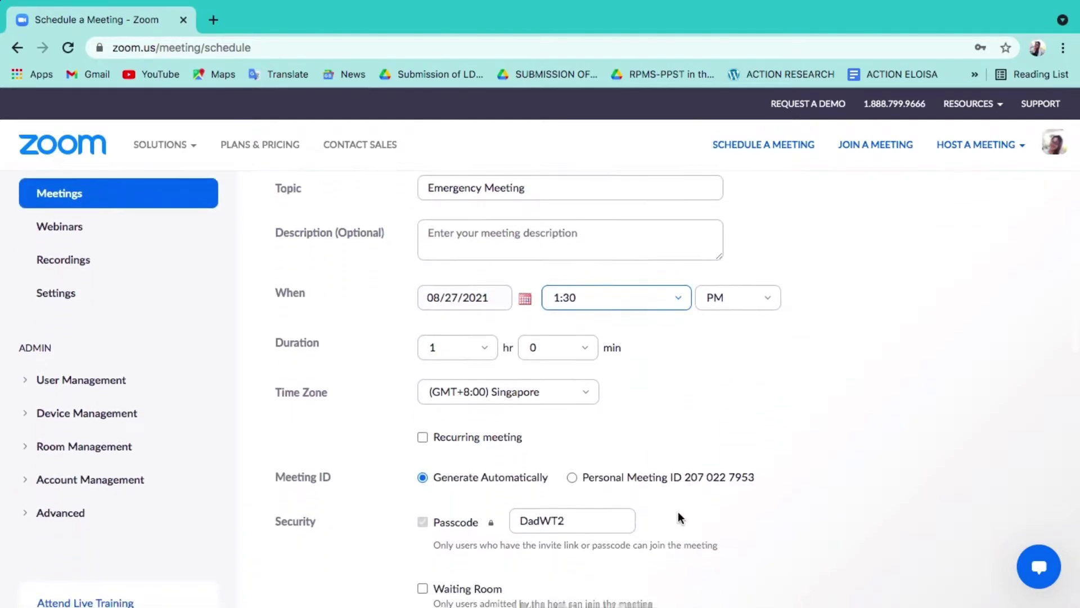
click(484, 352)
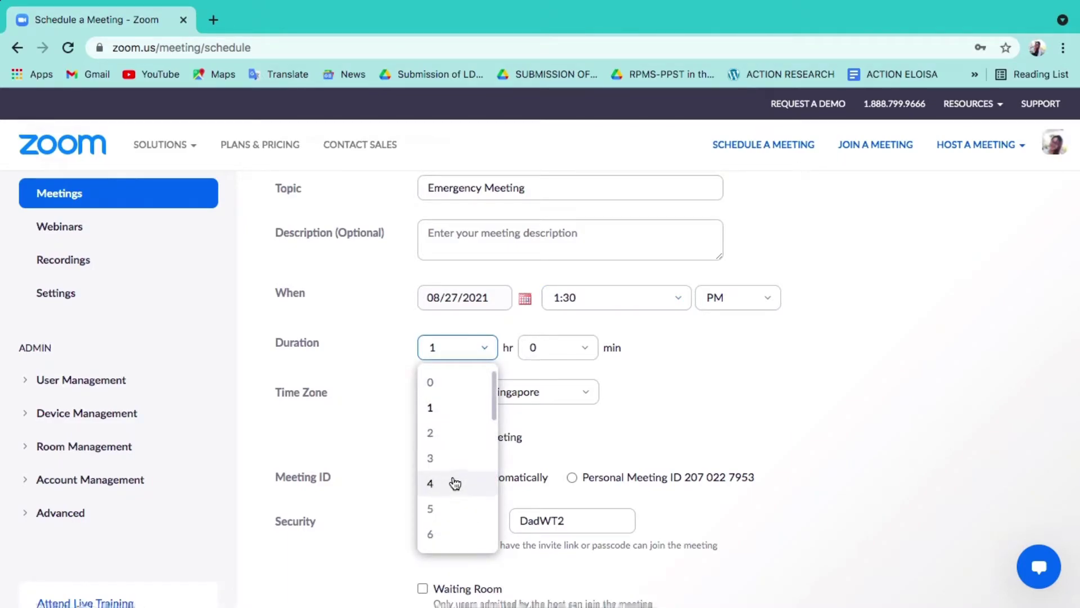
scroll(453, 508, down, 5)
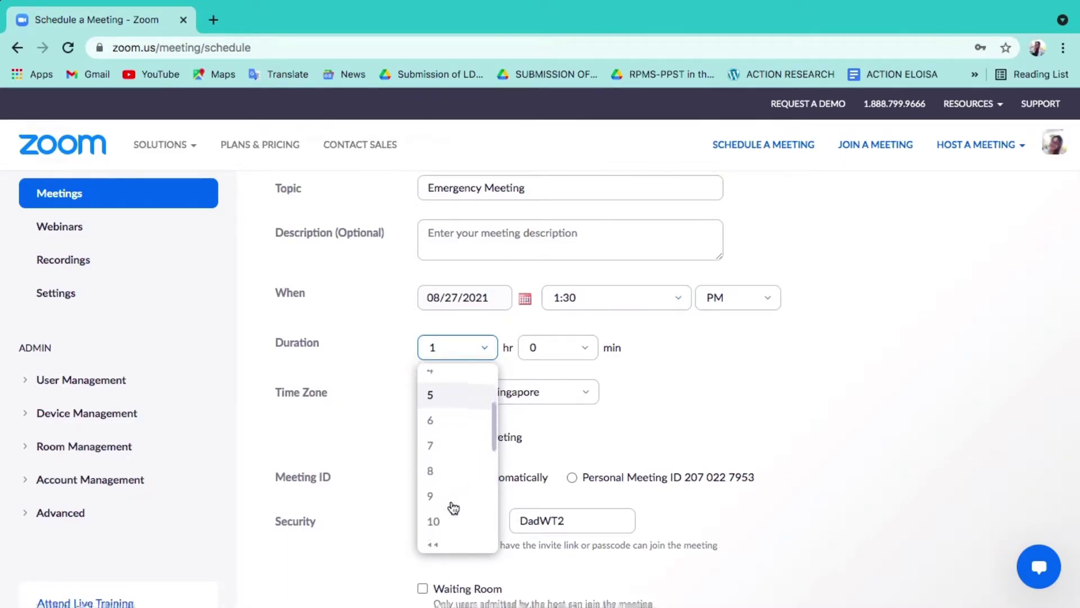
scroll(453, 508, down, 4)
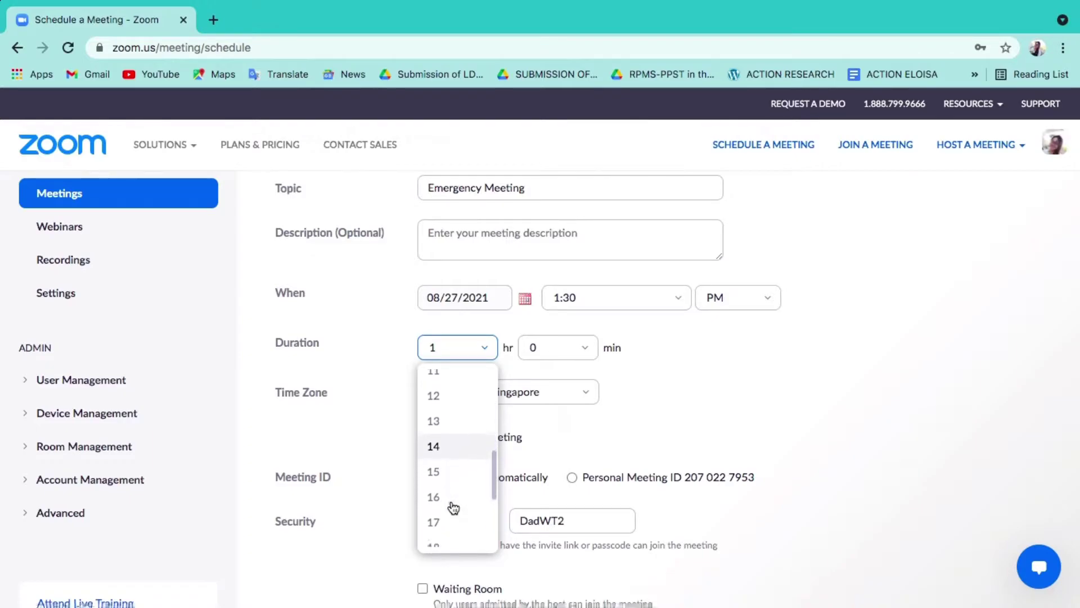
scroll(453, 508, down, 1)
scroll(453, 508, up, 5)
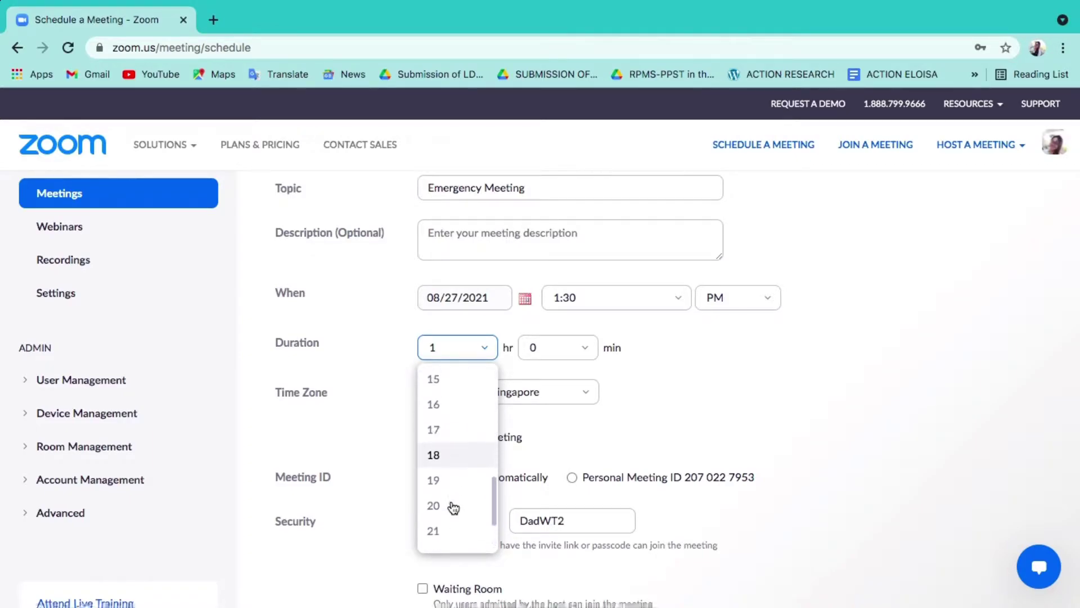
scroll(453, 508, up, 5)
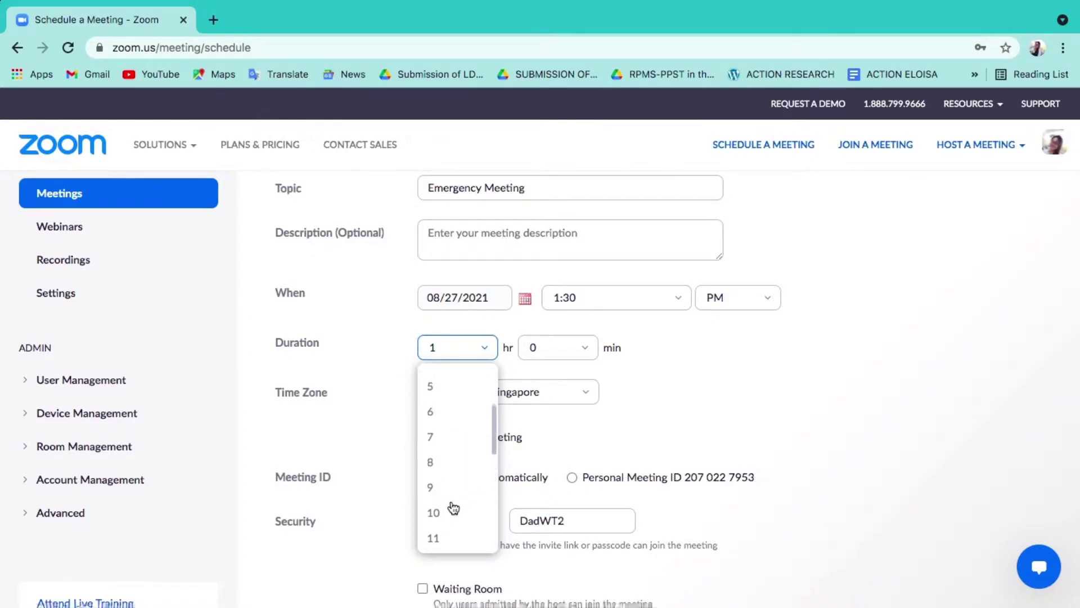
scroll(452, 507, down, 1)
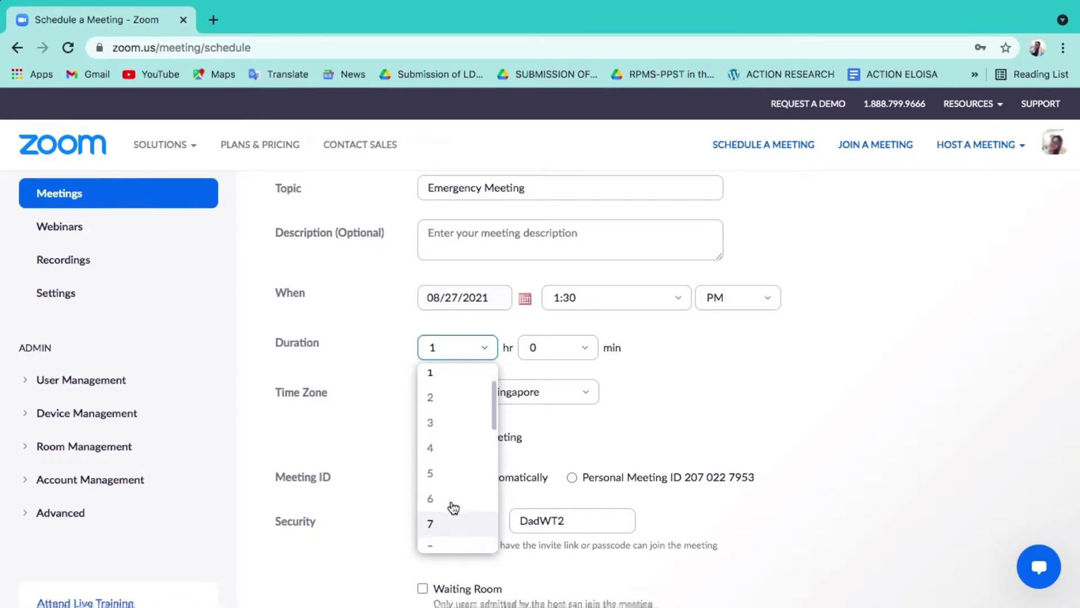
click(439, 482)
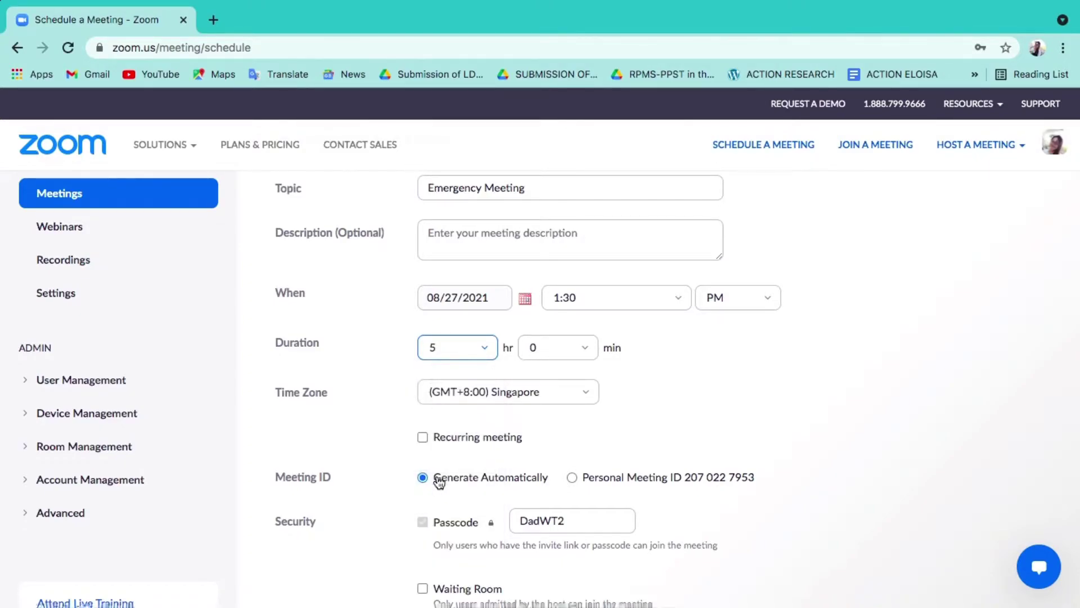
click(587, 399)
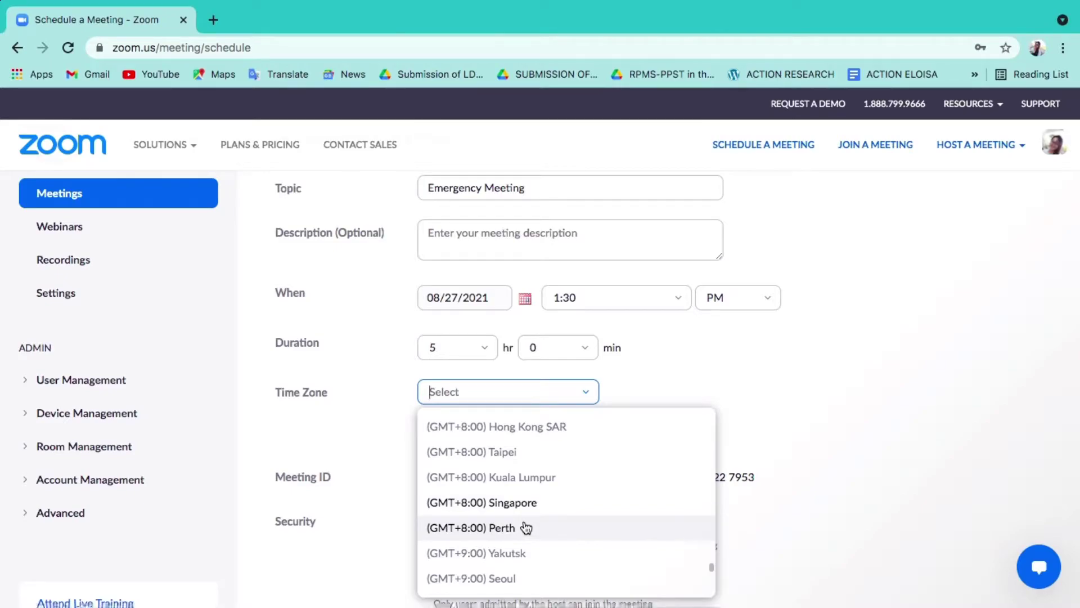
click(527, 503)
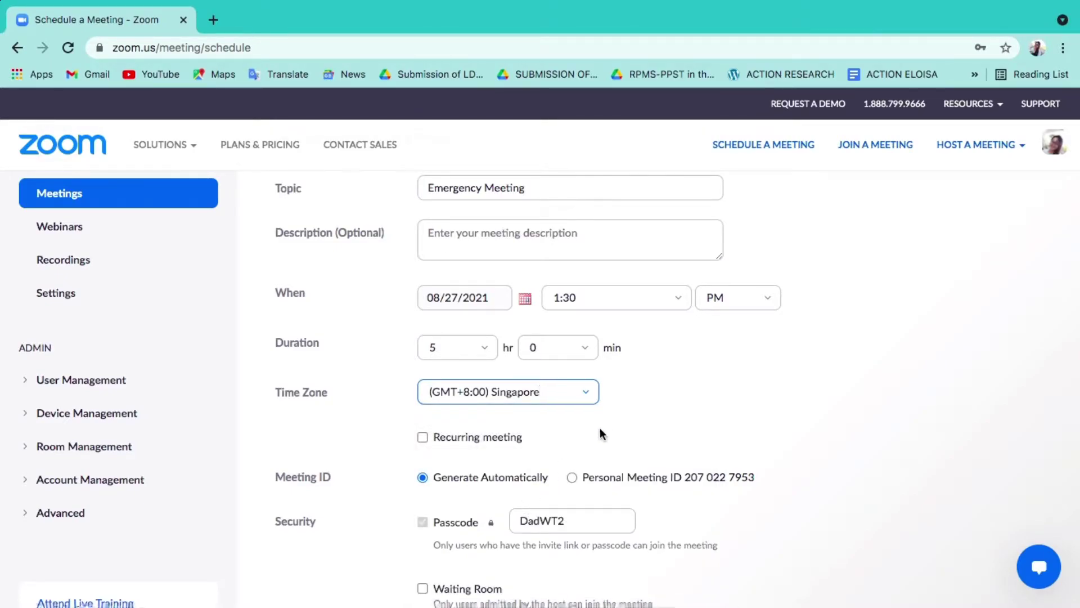
Keep the meeting ID generated automatically after briefly trying the personal meeting ID
scroll(619, 425, down, 2)
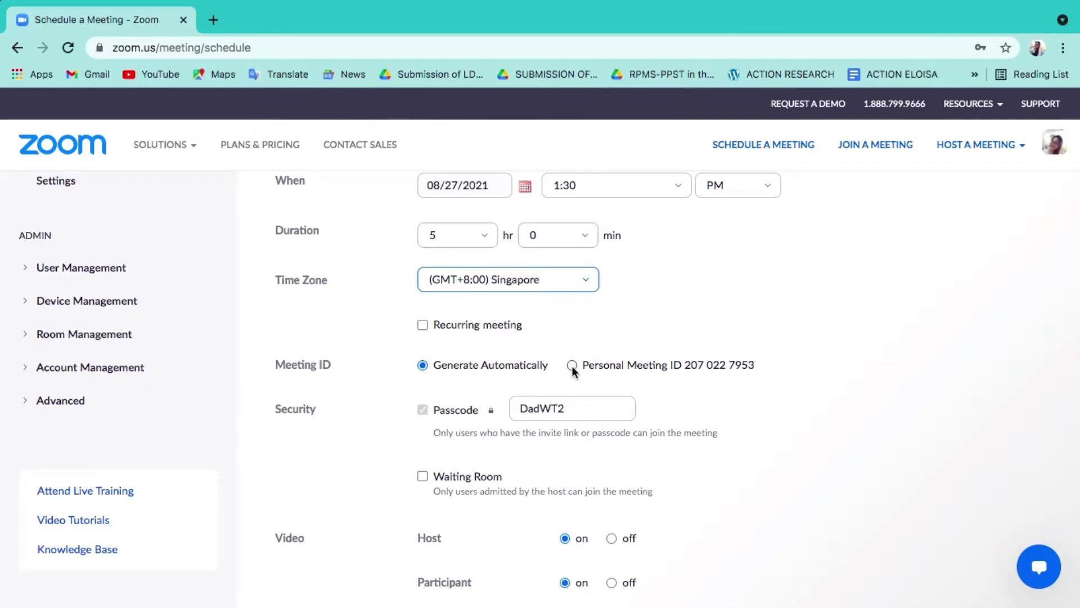
click(572, 365)
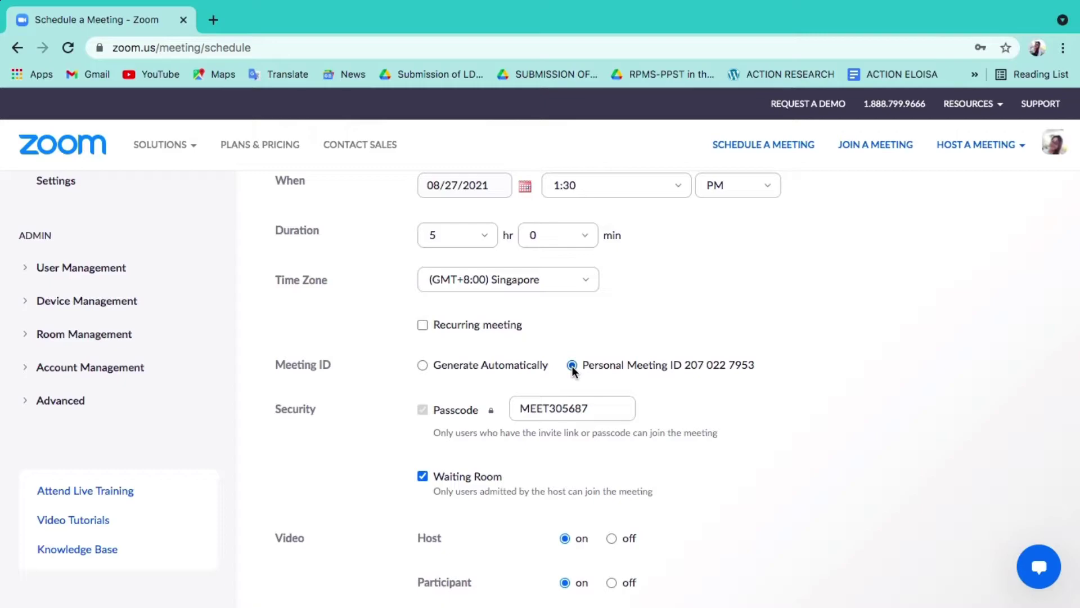
click(422, 366)
Replace the default meeting passcode with a new custom passcode
click(566, 405)
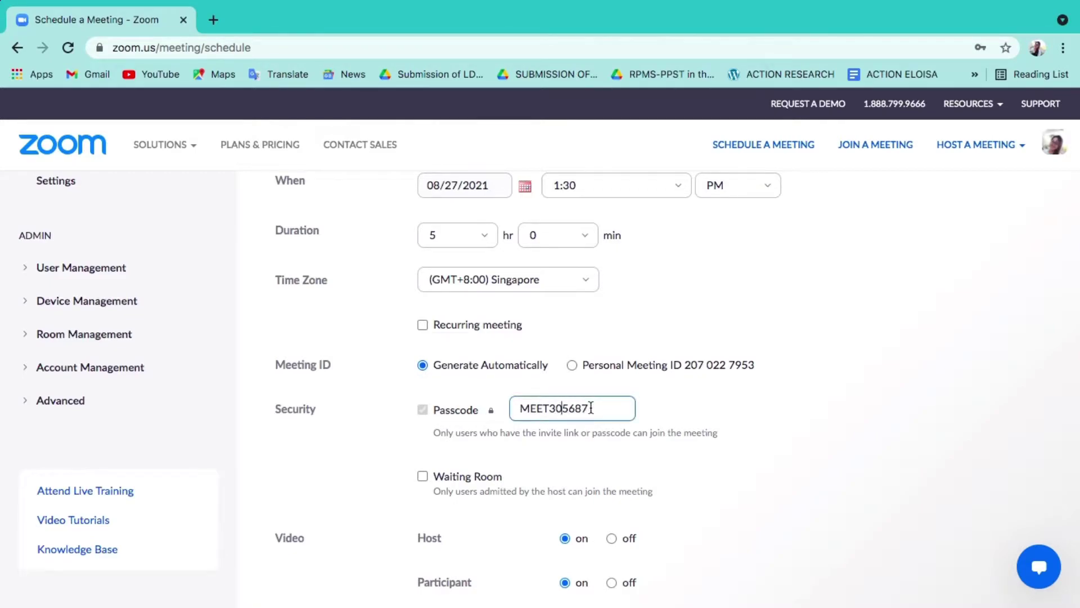
drag(519, 408, 610, 410)
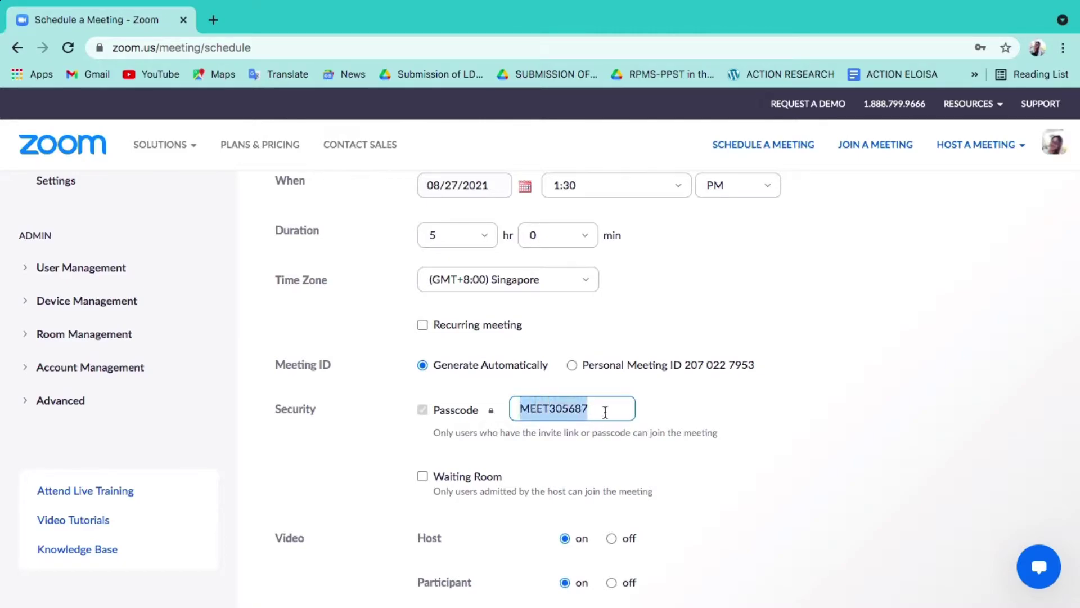
key(BackSpace)
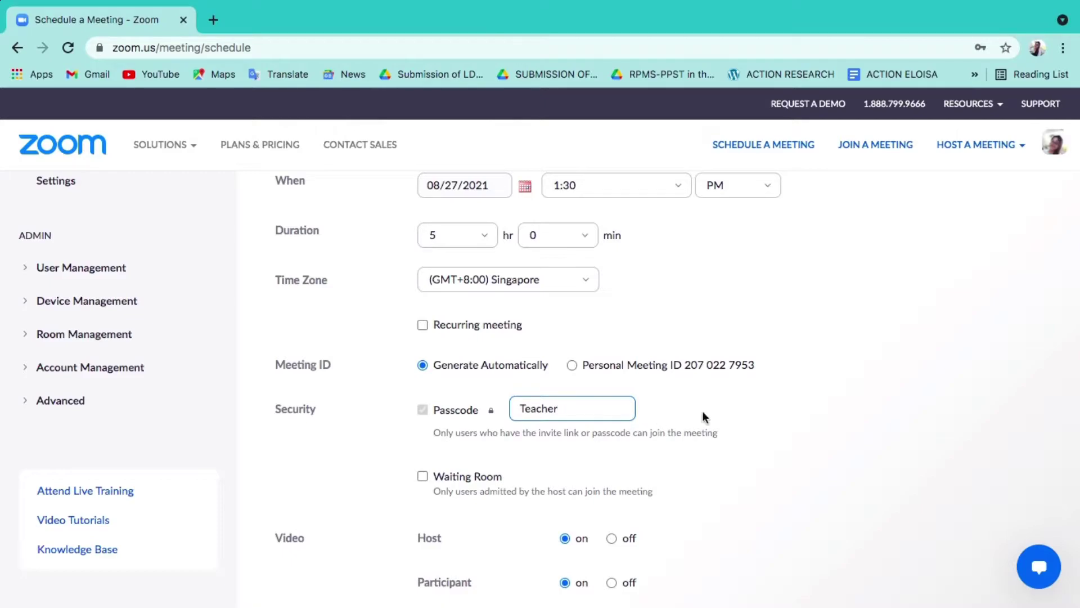
Try the Waiting Room and video options, leaving Waiting Room off and both videos on
scroll(753, 422, down, 1)
scroll(753, 423, down, 5)
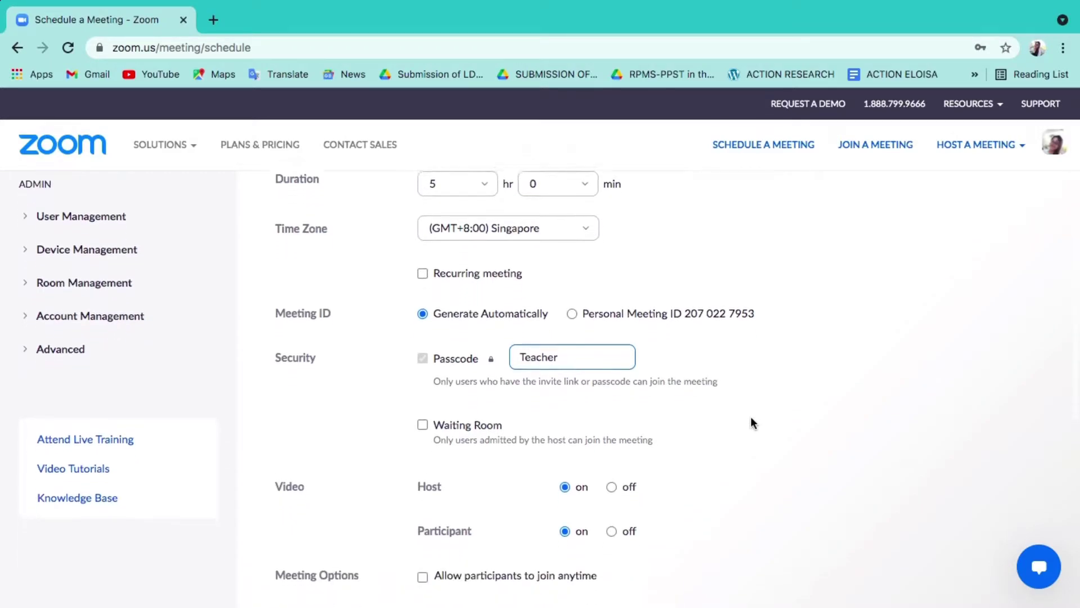
scroll(751, 422, down, 1)
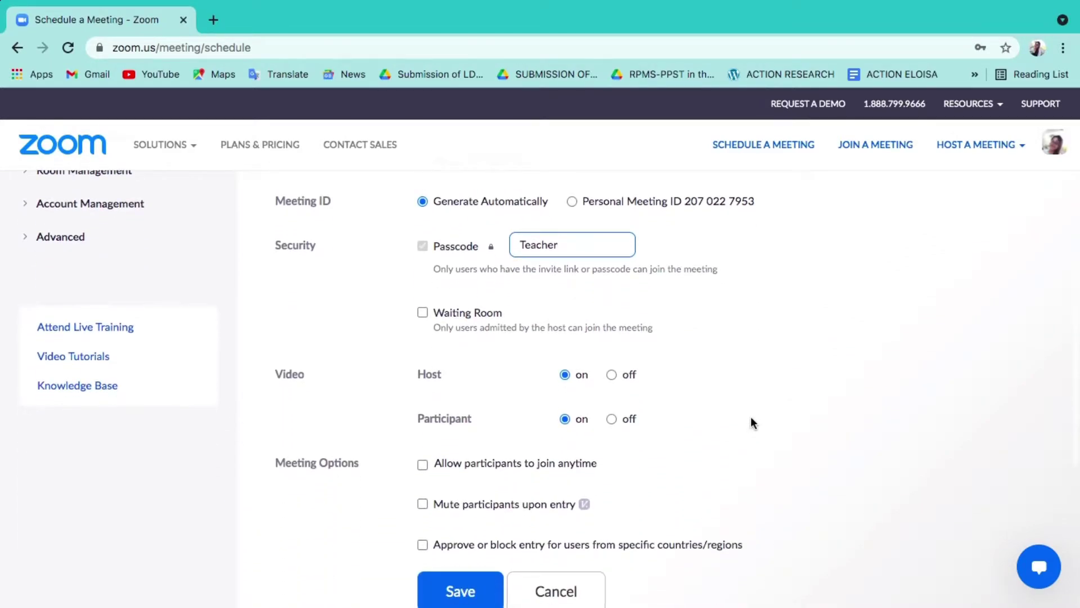
click(424, 314)
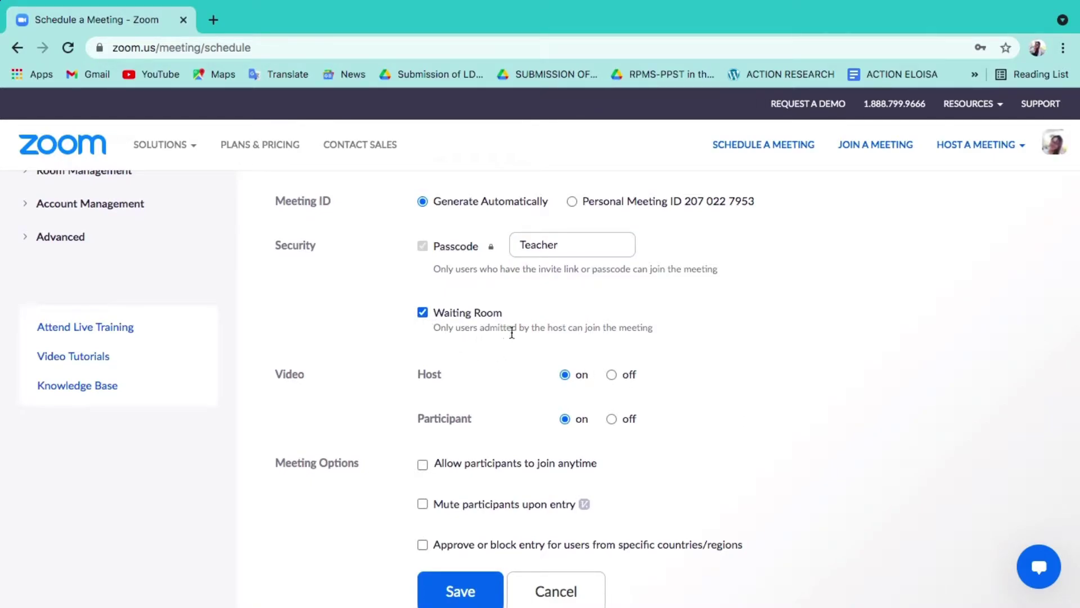
click(421, 312)
scroll(481, 376, down, 1)
click(613, 331)
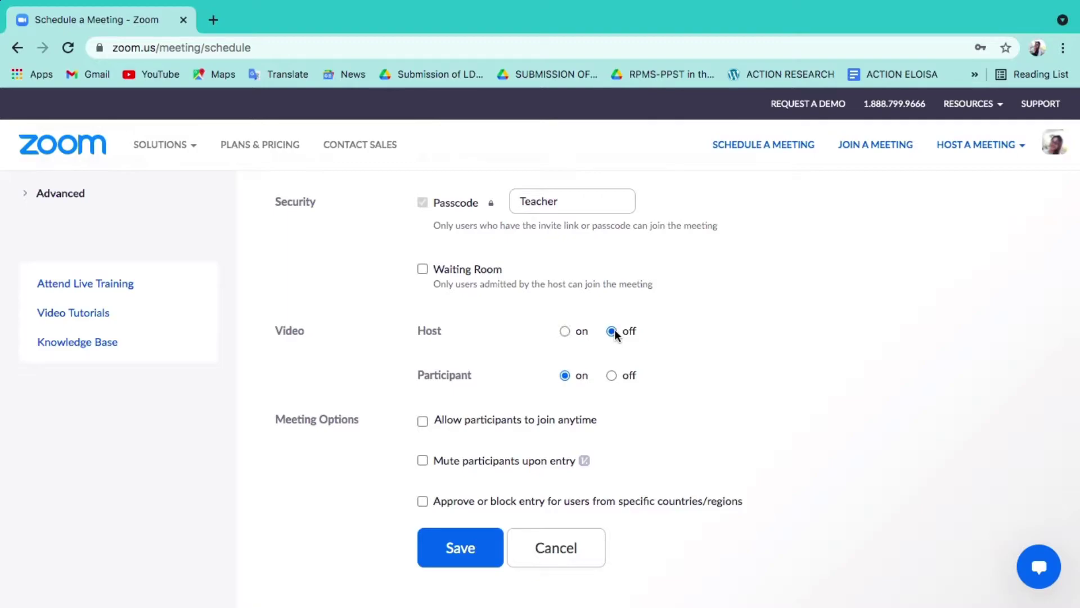
click(611, 375)
click(565, 332)
click(565, 376)
Enable Mute participants upon entry
click(424, 461)
scroll(476, 483, up, 1)
scroll(476, 483, down, 1)
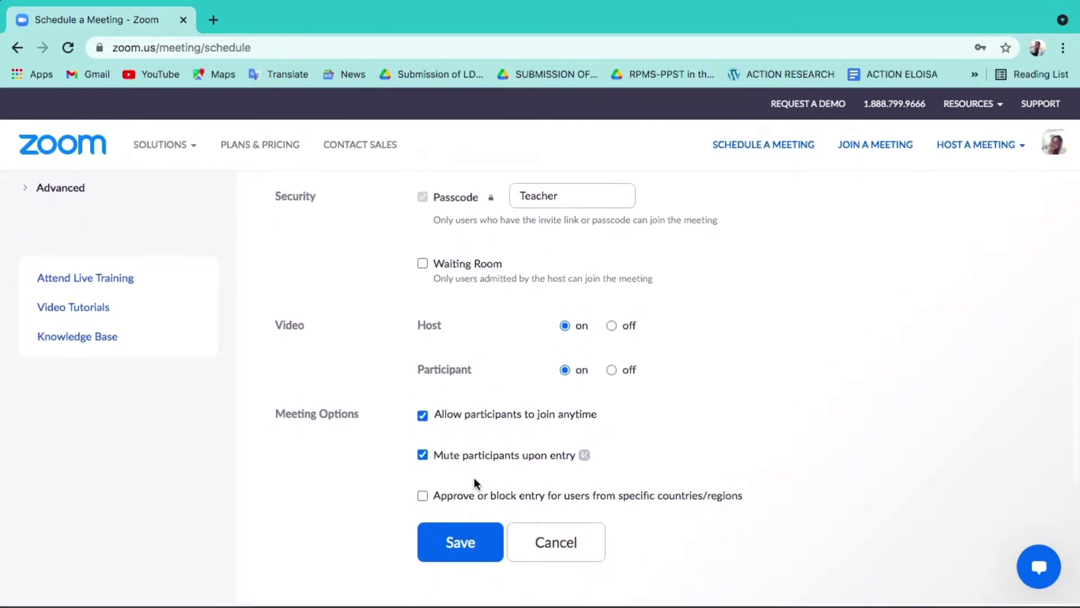
Save the scheduled Emergency Meeting
click(461, 543)
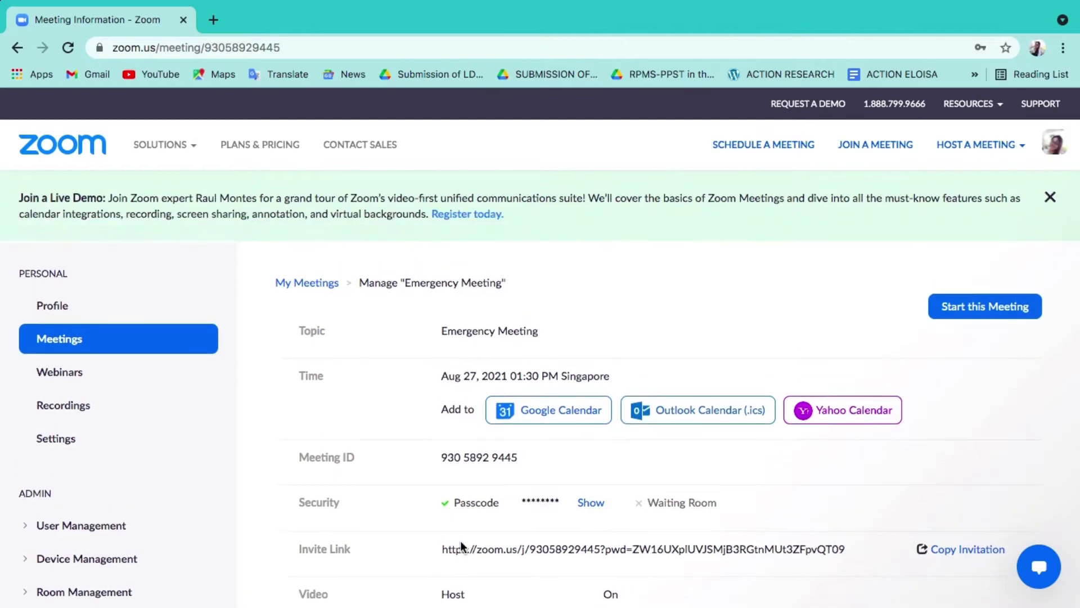
scroll(587, 522, down, 2)
scroll(587, 522, down, 3)
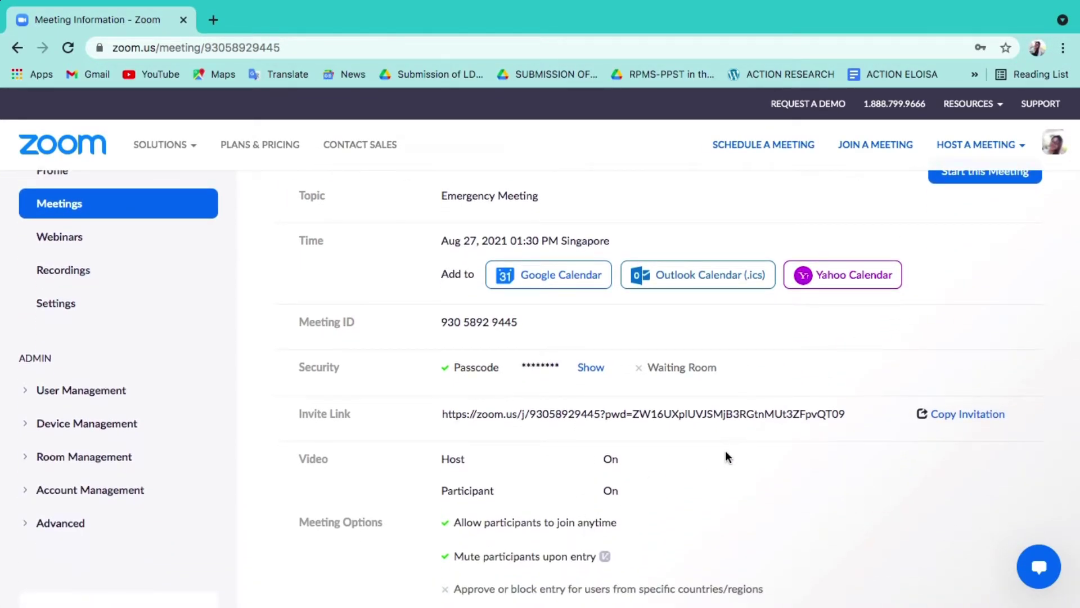
Copy the meeting invitation to the clipboard and close the invitation window
click(939, 417)
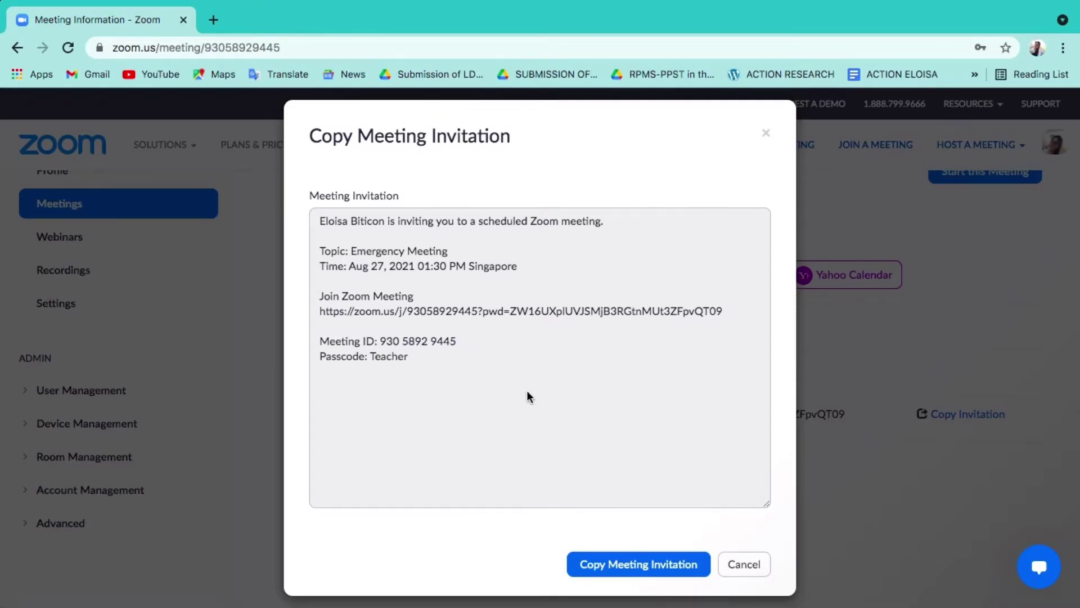
scroll(527, 396, down, 1)
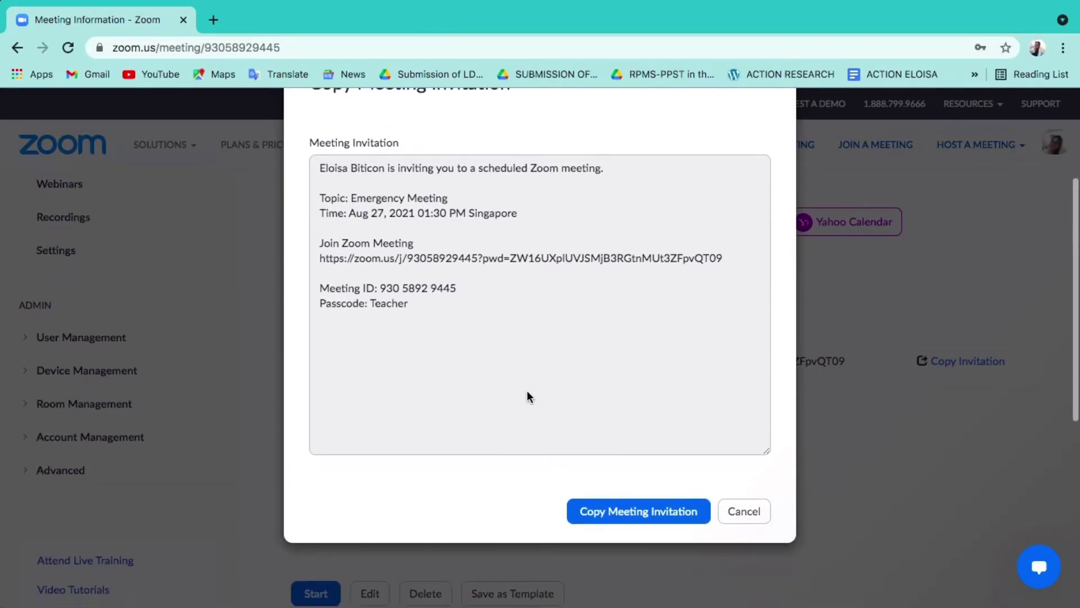
click(615, 513)
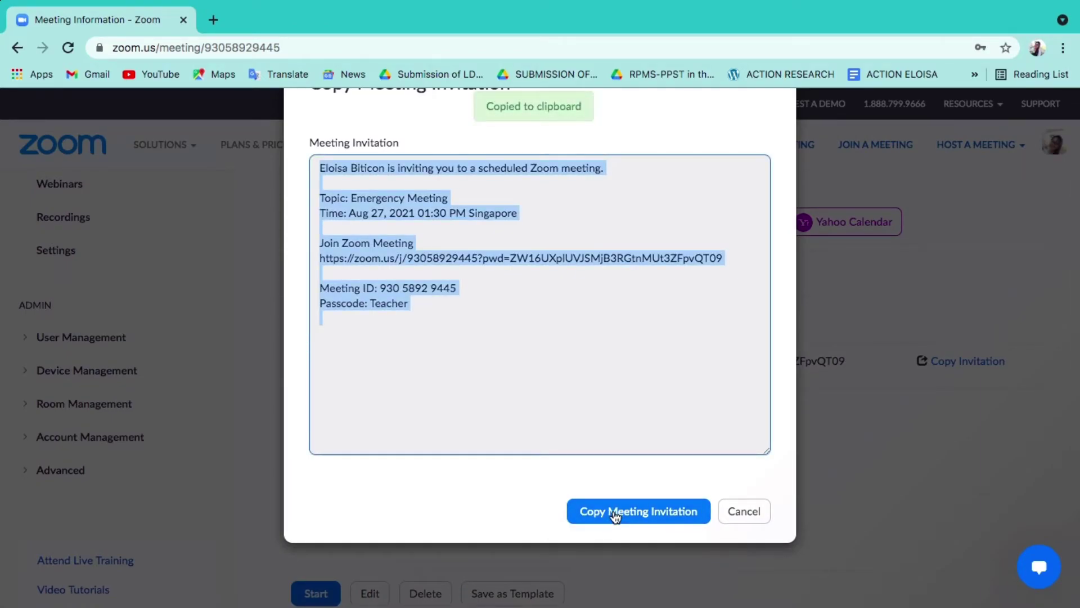
scroll(579, 431, up, 1)
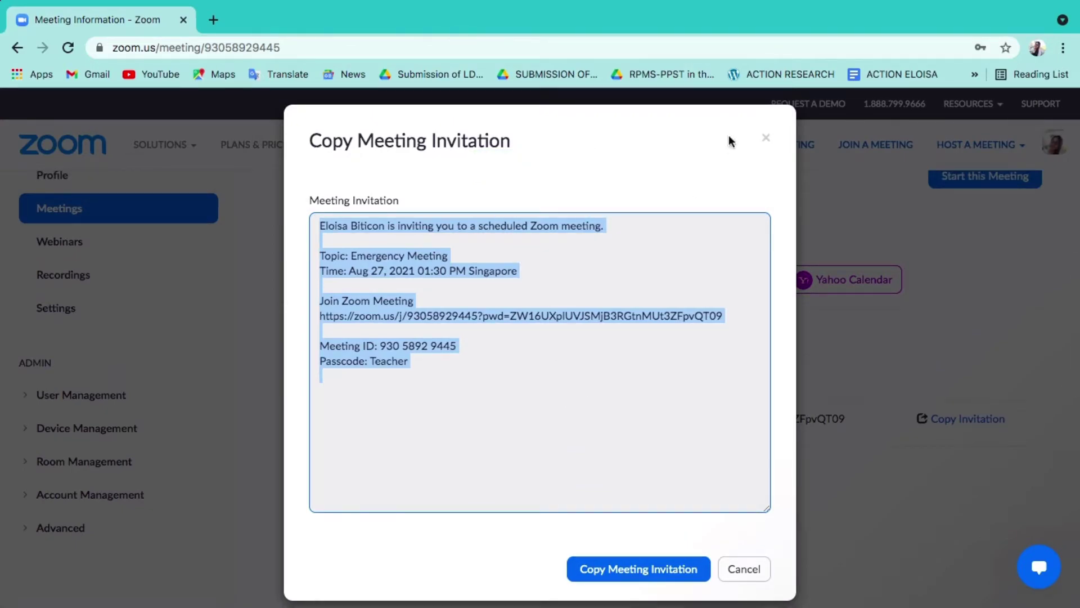
click(763, 139)
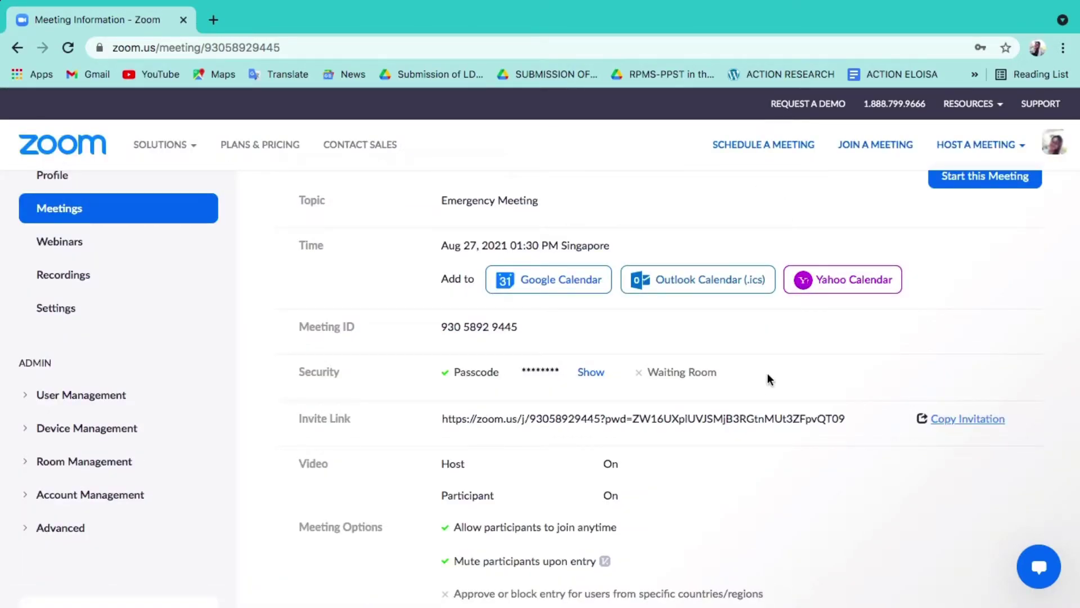
scroll(770, 379, up, 1)
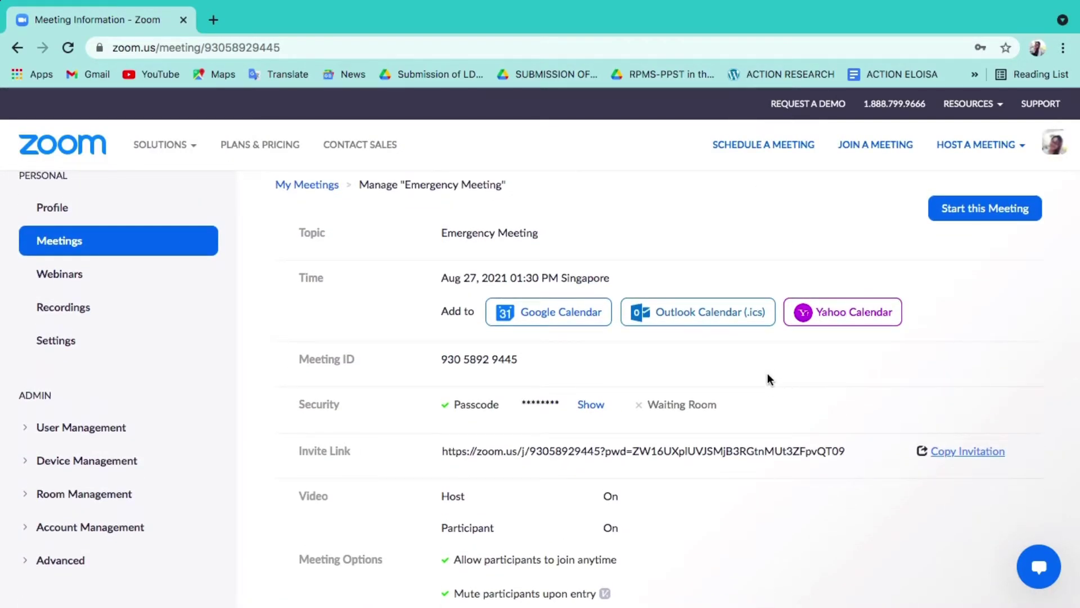
click(983, 215)
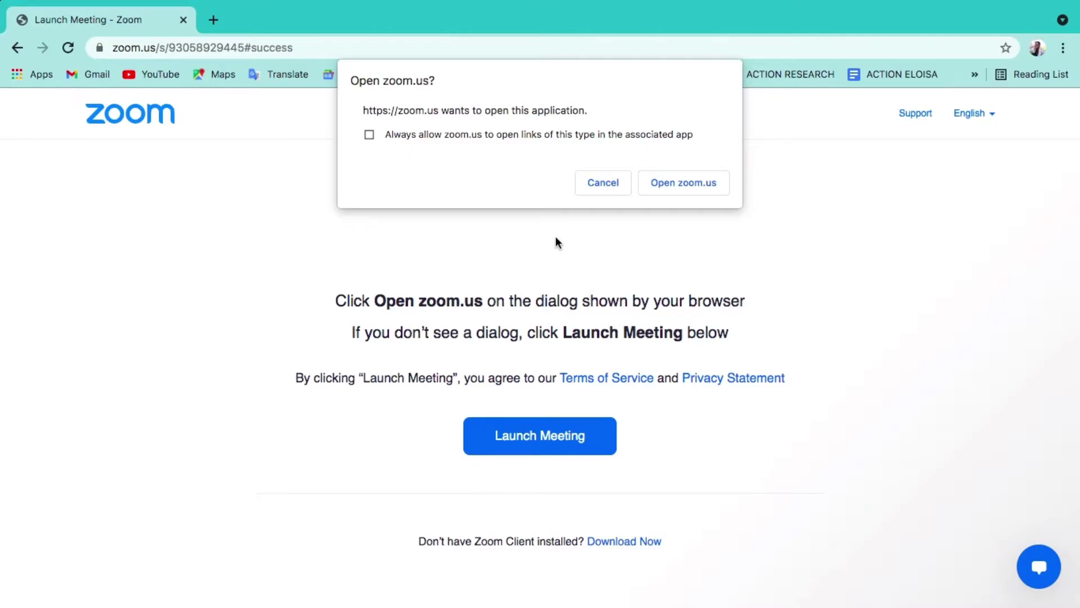
Allow the browser to open zoom.us so the meeting launches in the desktop app
click(675, 193)
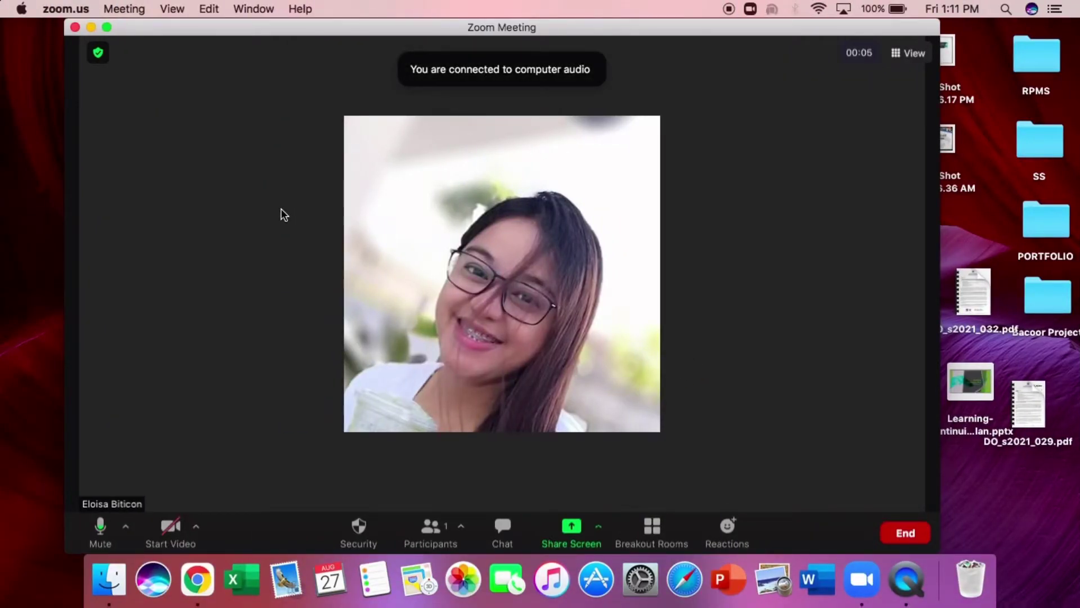
Mute the microphone, go full screen, and glance at the Security options without changes
click(100, 527)
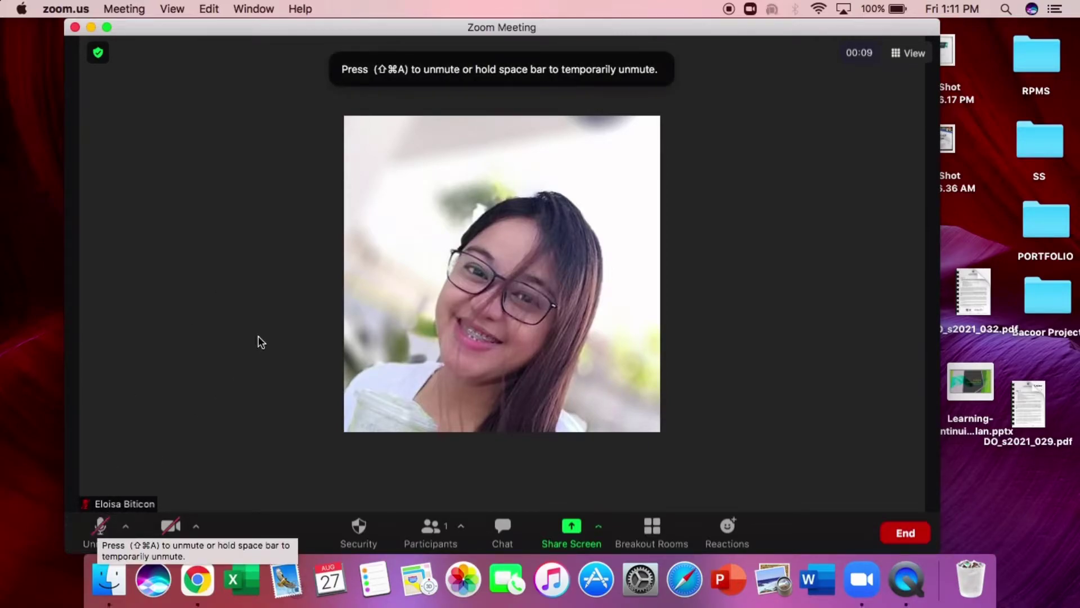
click(108, 28)
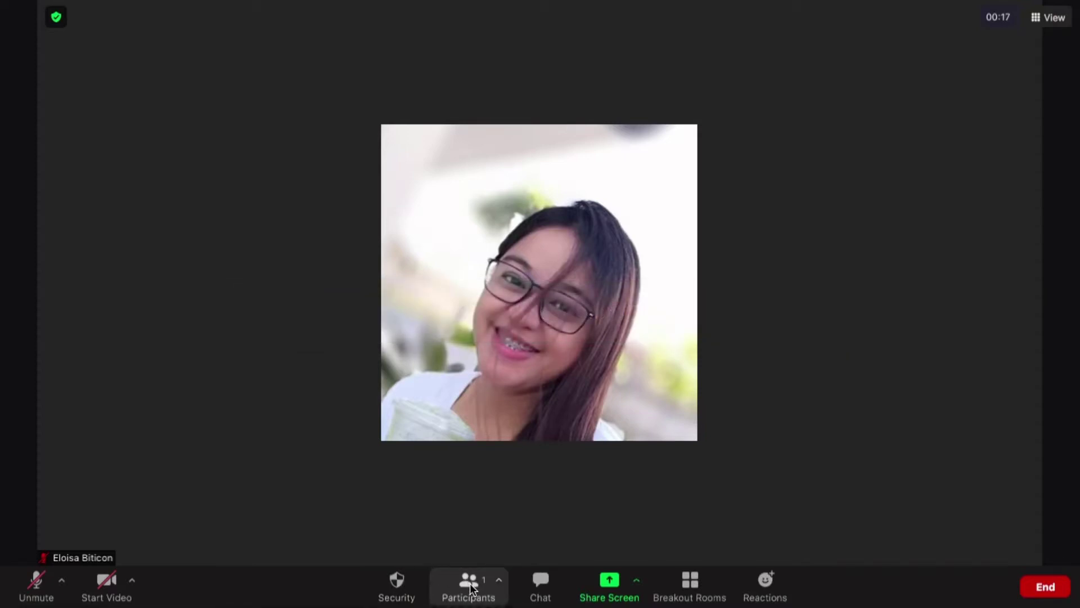
click(398, 585)
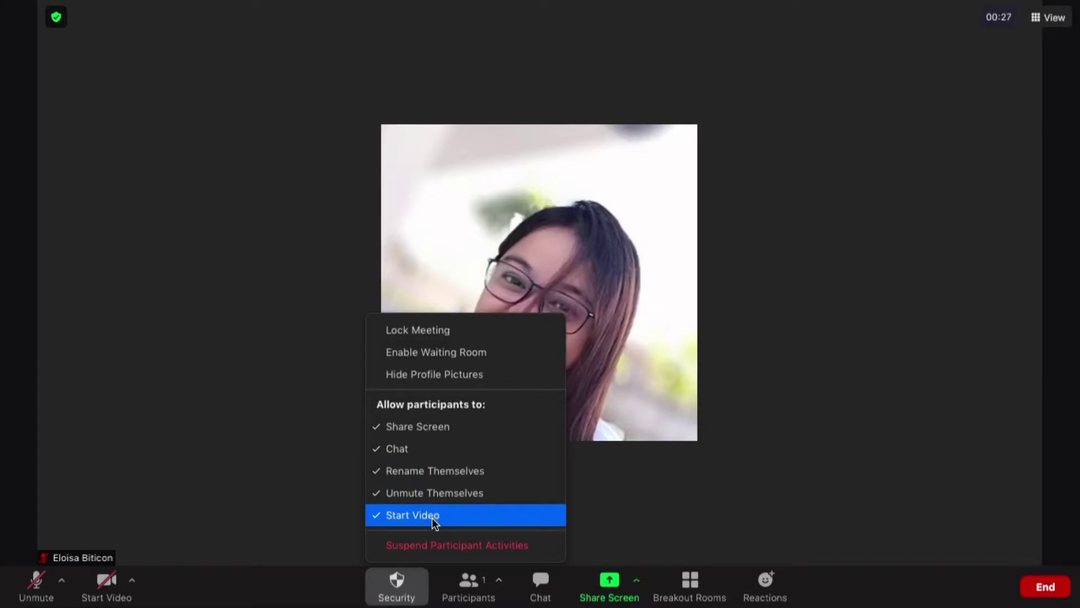
click(607, 504)
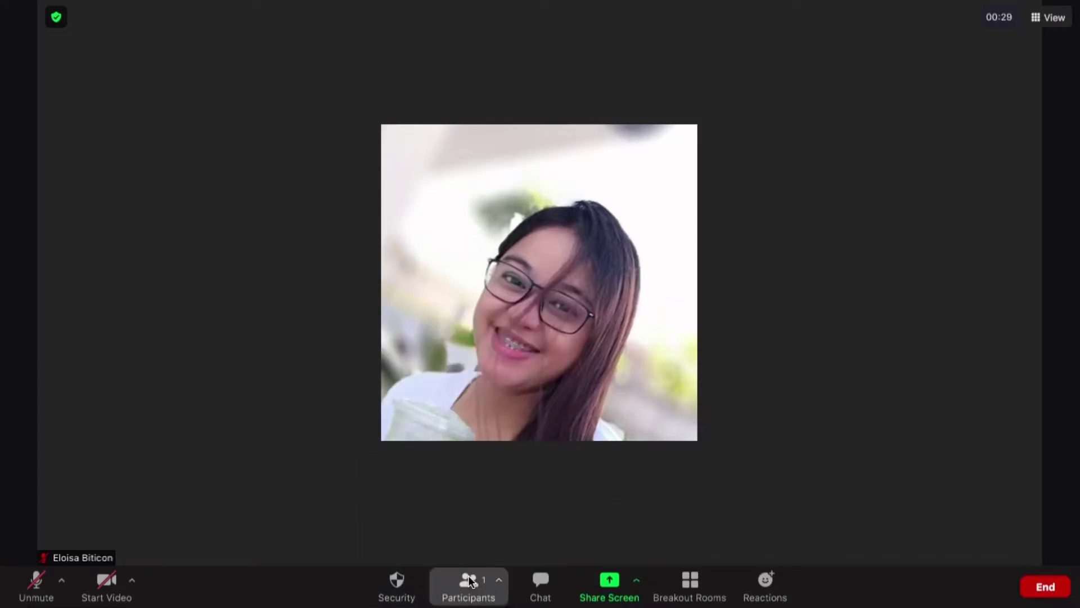
click(468, 575)
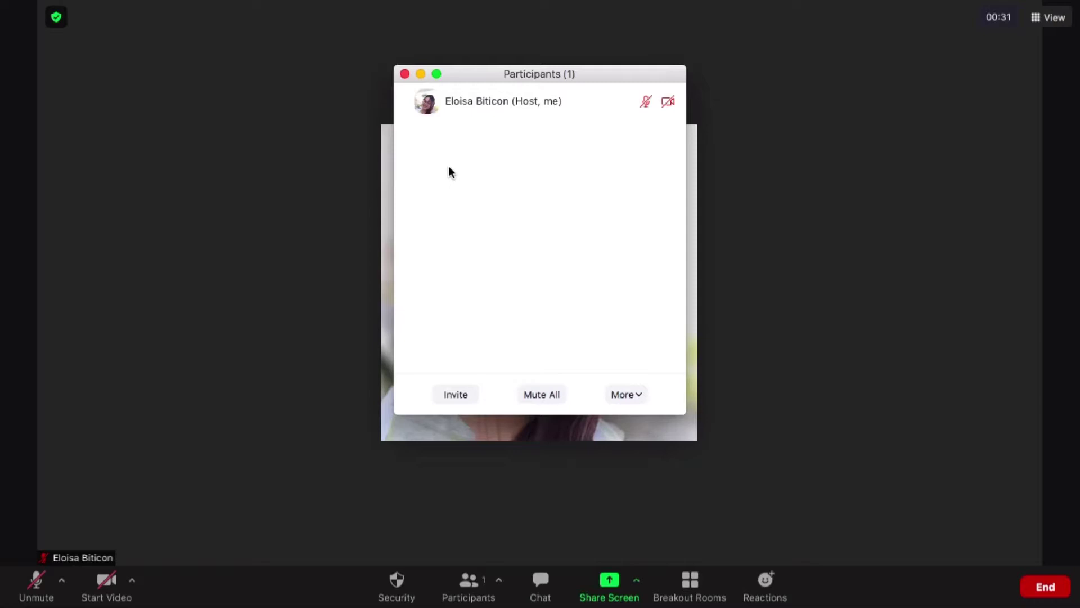
Close the participants list, then open and close the meeting chat
click(405, 74)
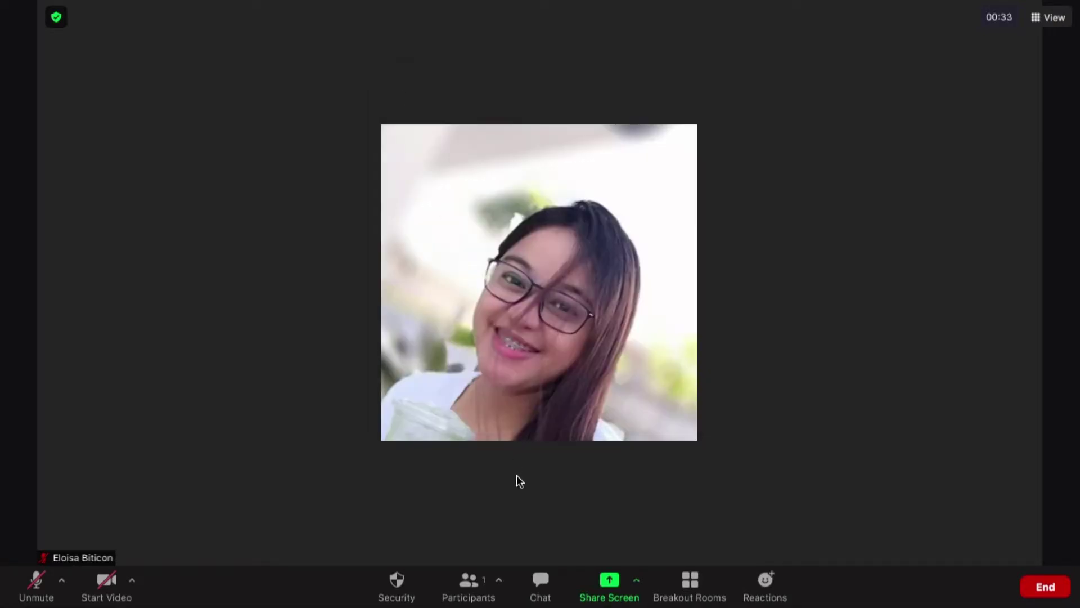
click(538, 571)
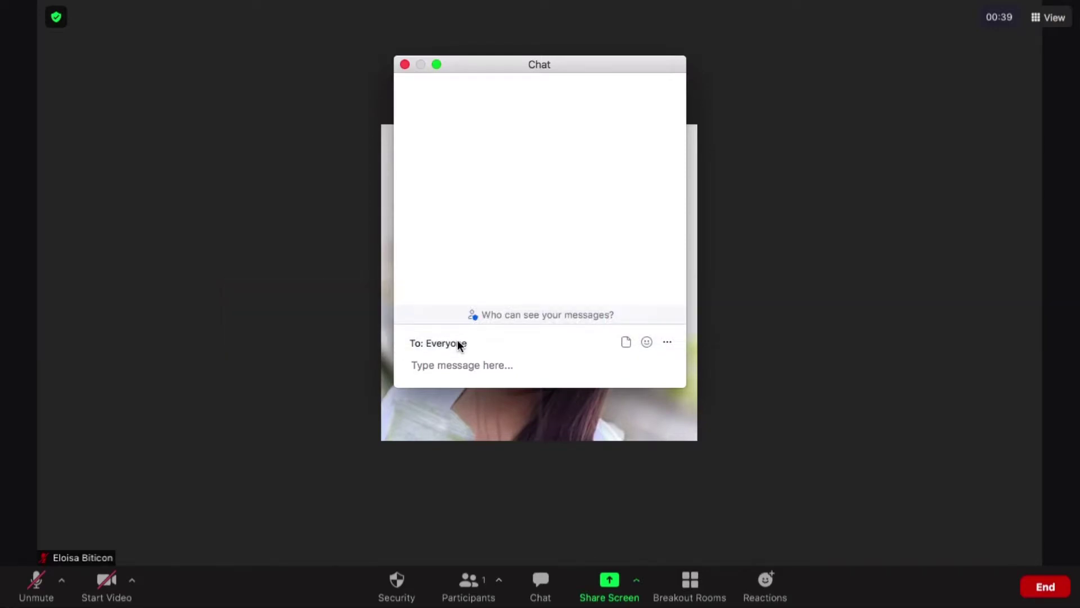
click(404, 64)
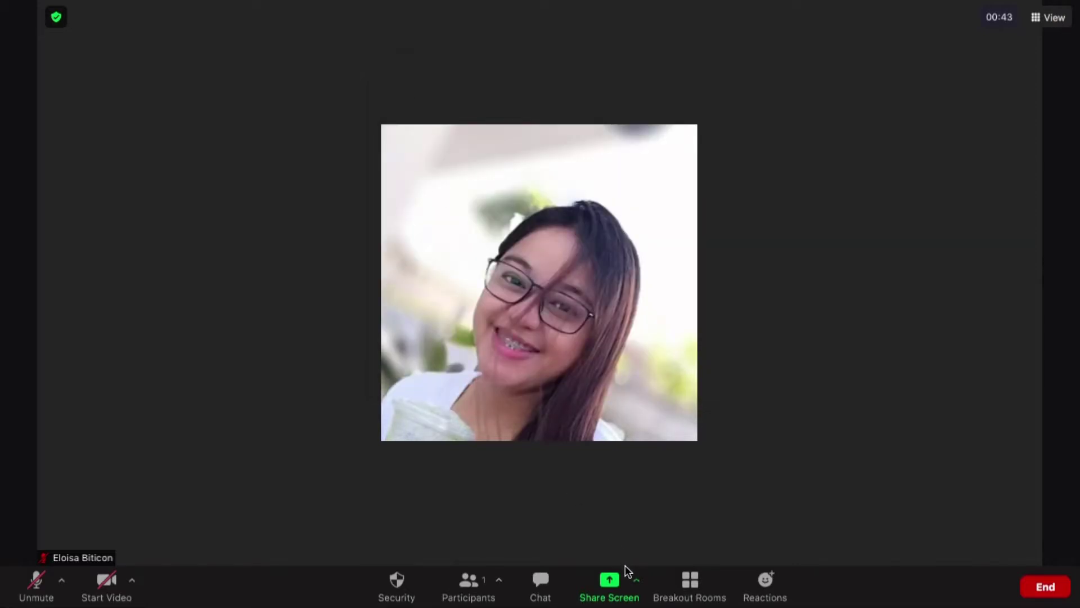
Create breakout Room 1 with automatic assignment, then close the Breakout Rooms window
click(692, 588)
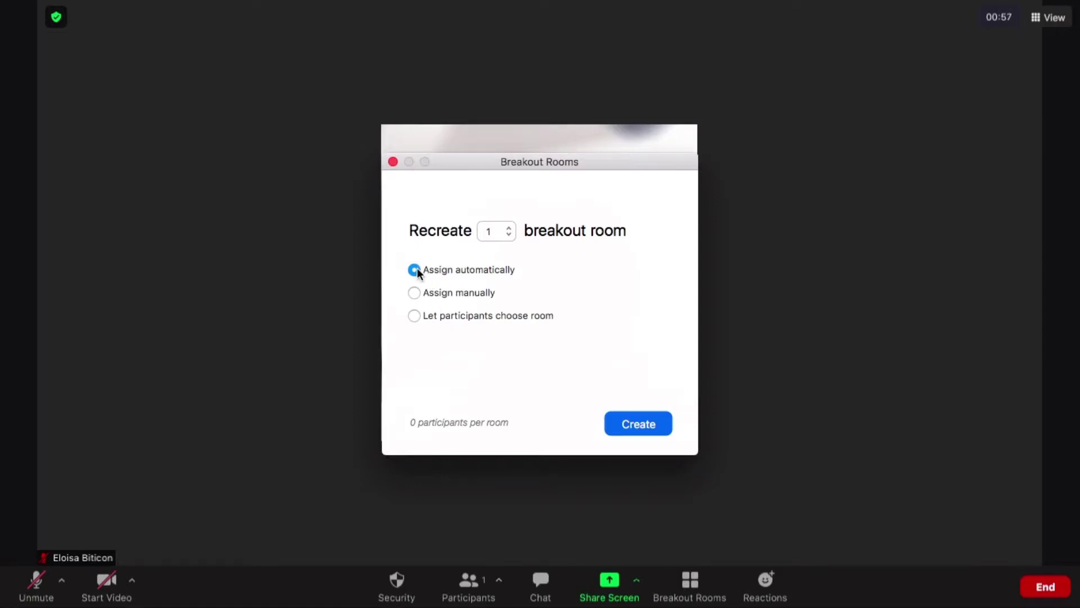
click(628, 424)
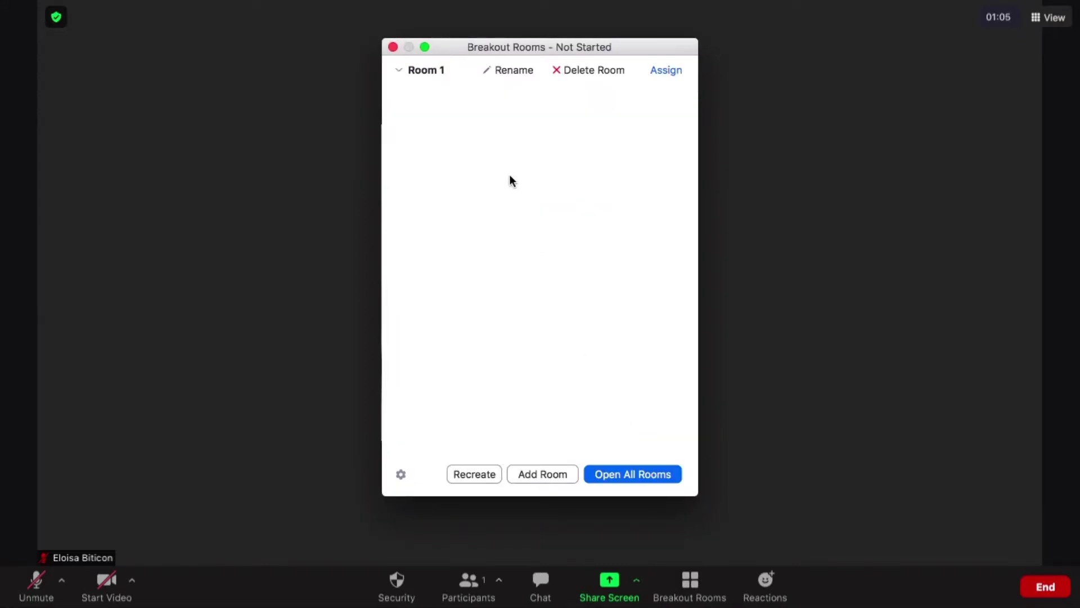
click(471, 474)
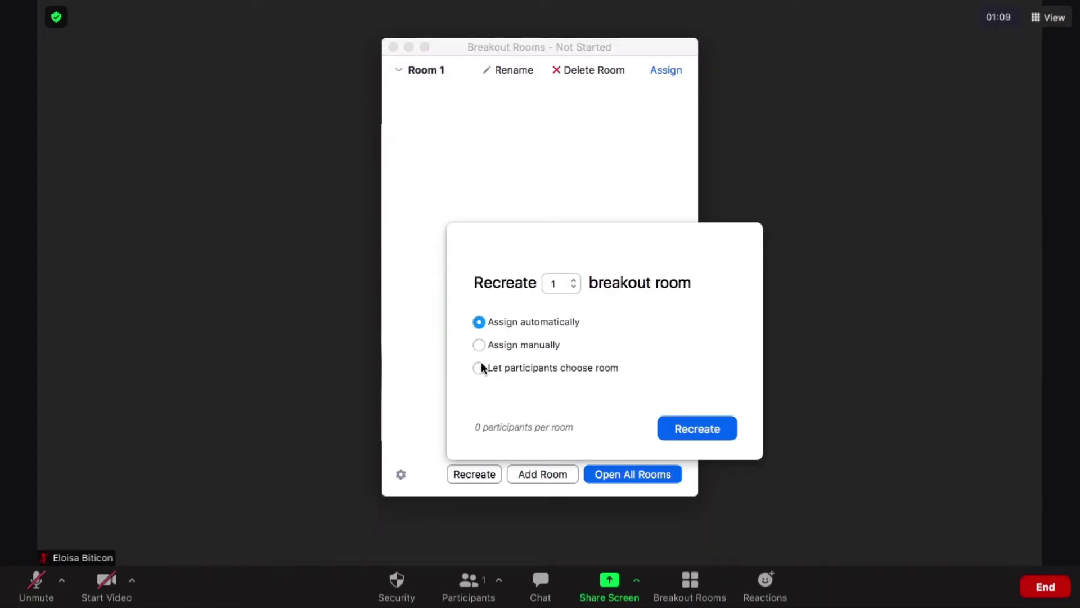
click(479, 345)
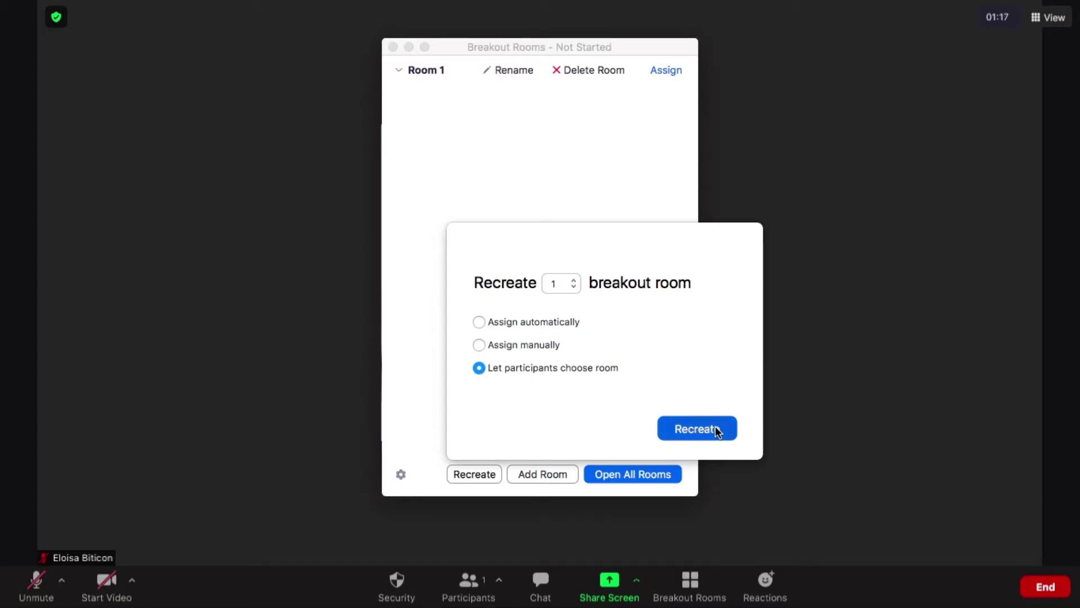
click(479, 322)
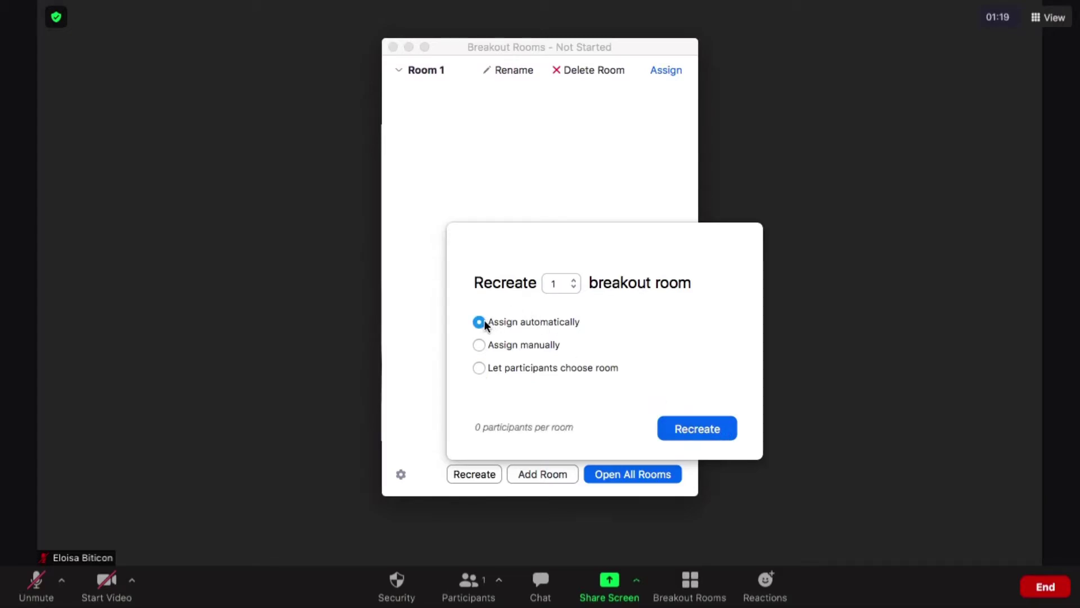
click(718, 430)
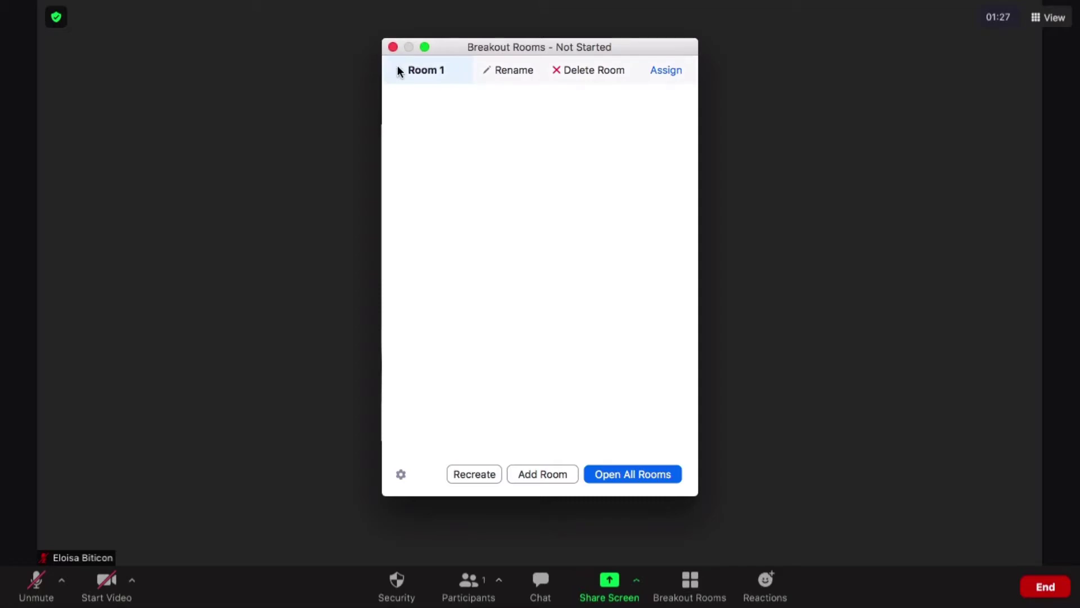
click(393, 46)
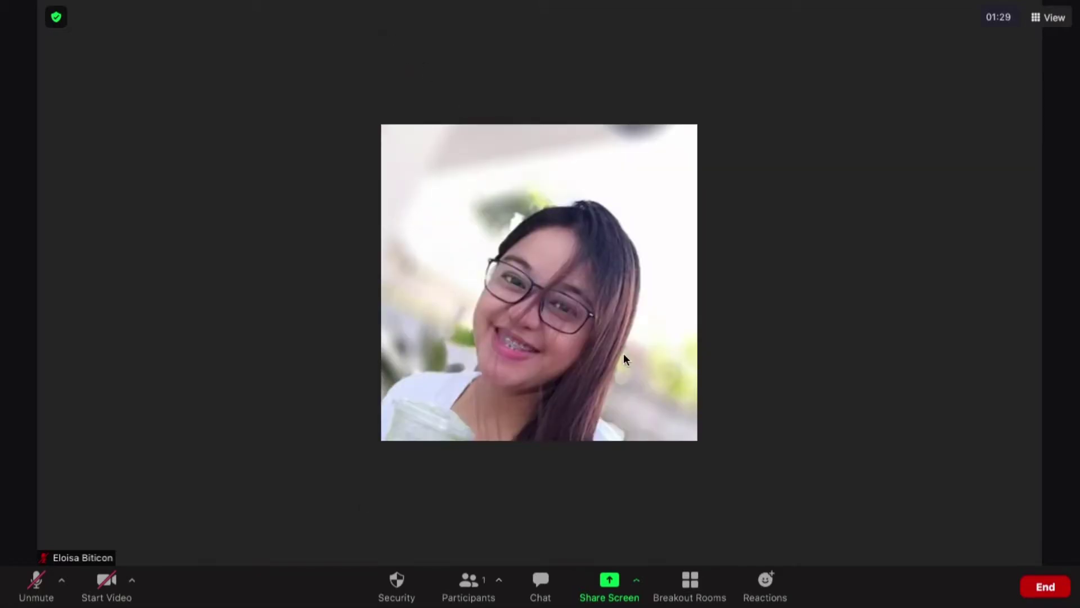
Send a smiley reaction chosen from the full emoji list
click(765, 580)
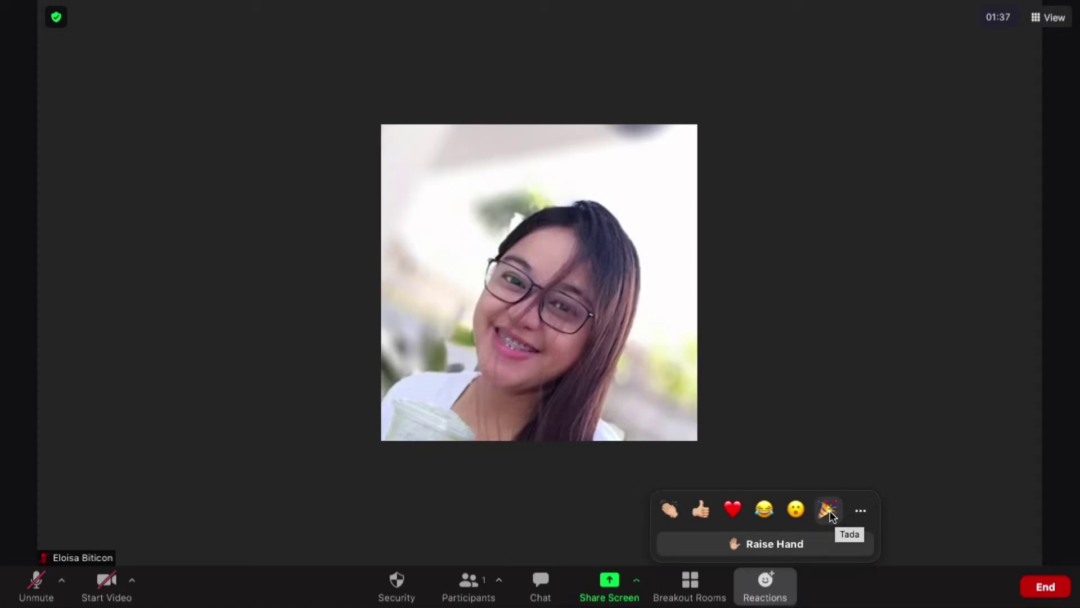
click(860, 510)
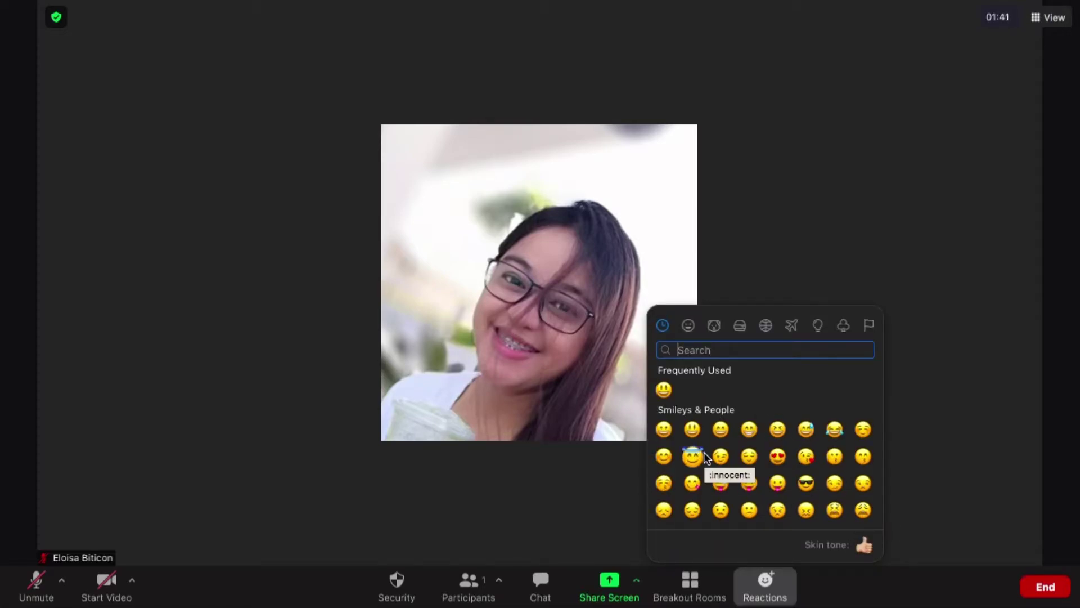
scroll(706, 457, down, 2)
scroll(704, 451, down, 6)
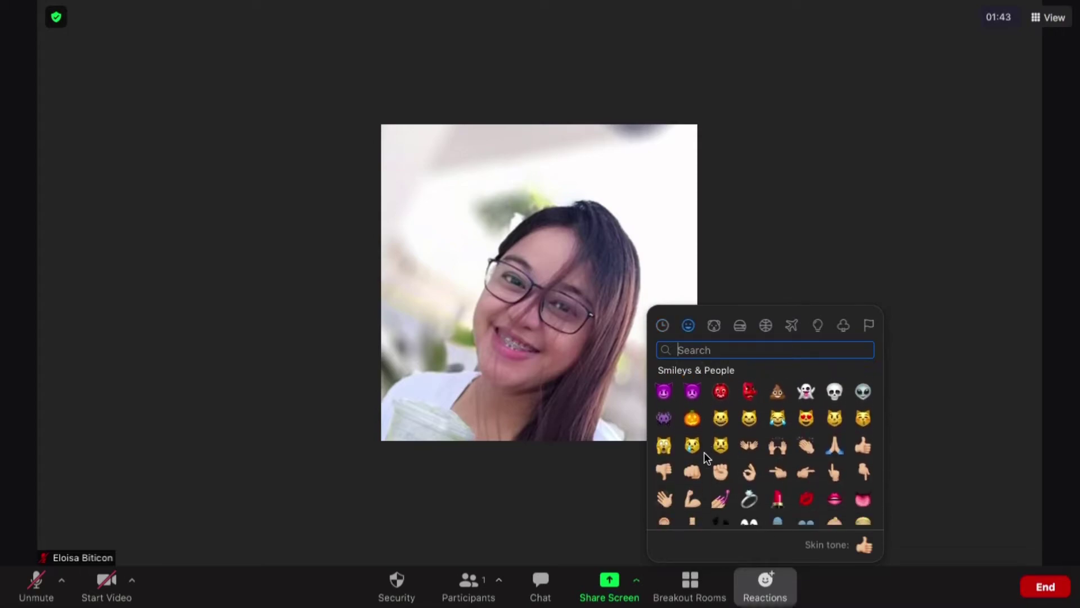
scroll(704, 451, down, 10)
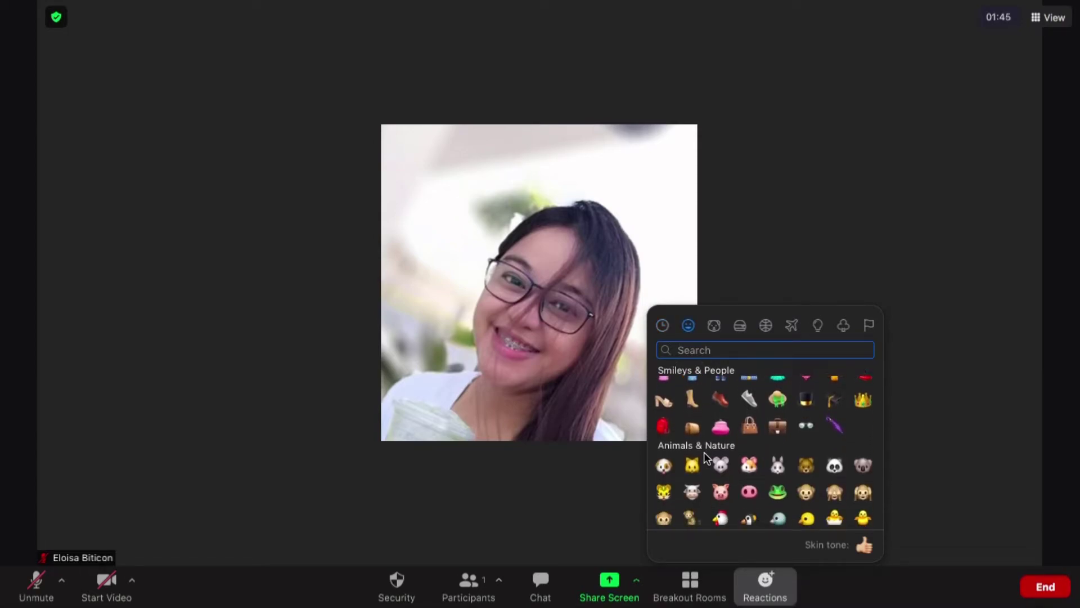
scroll(704, 451, down, 5)
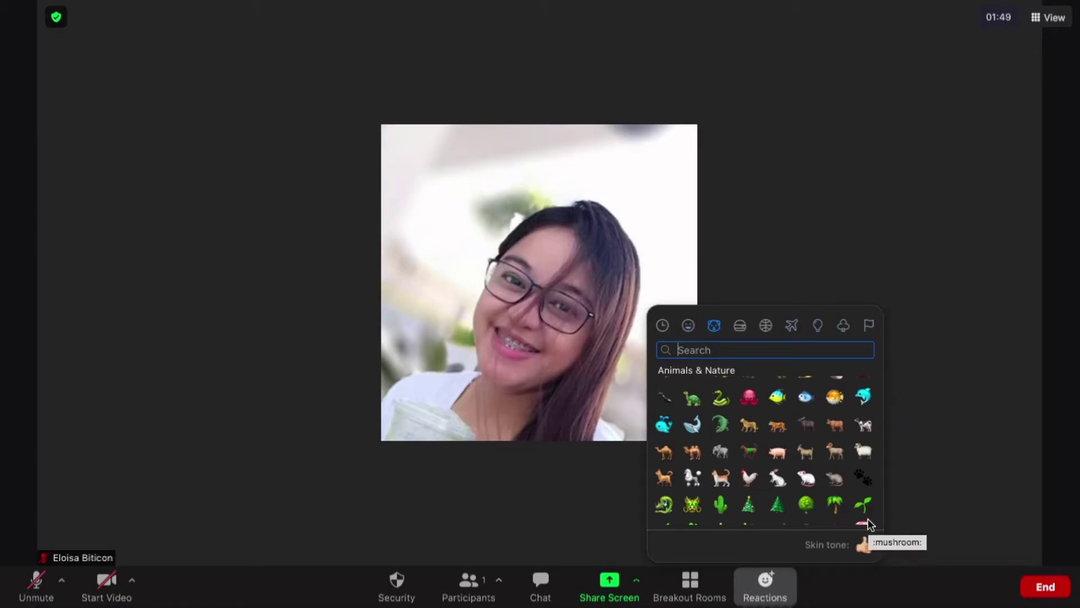
click(863, 546)
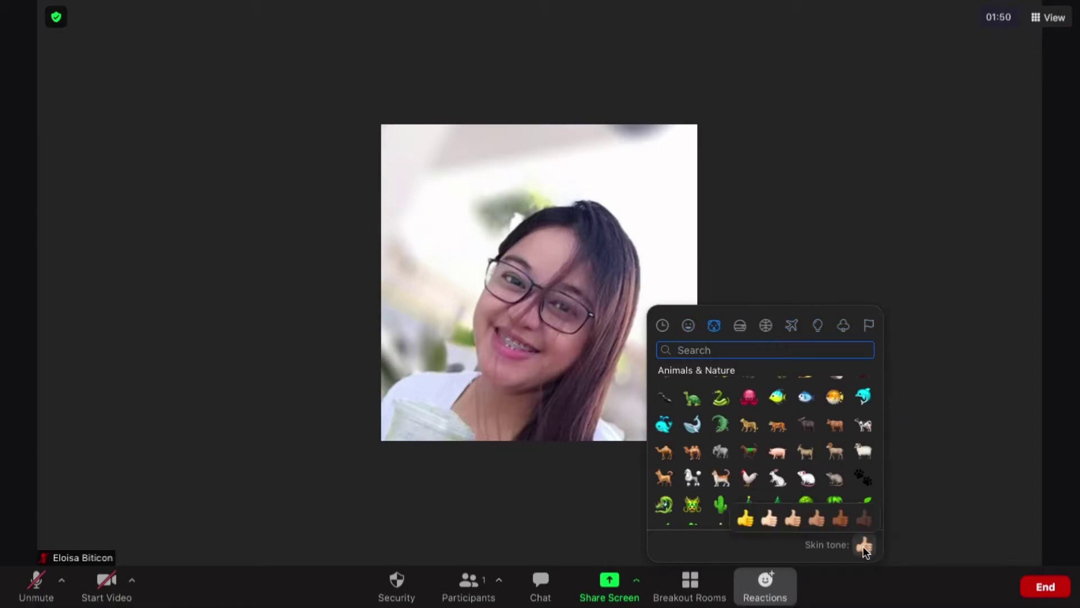
click(665, 327)
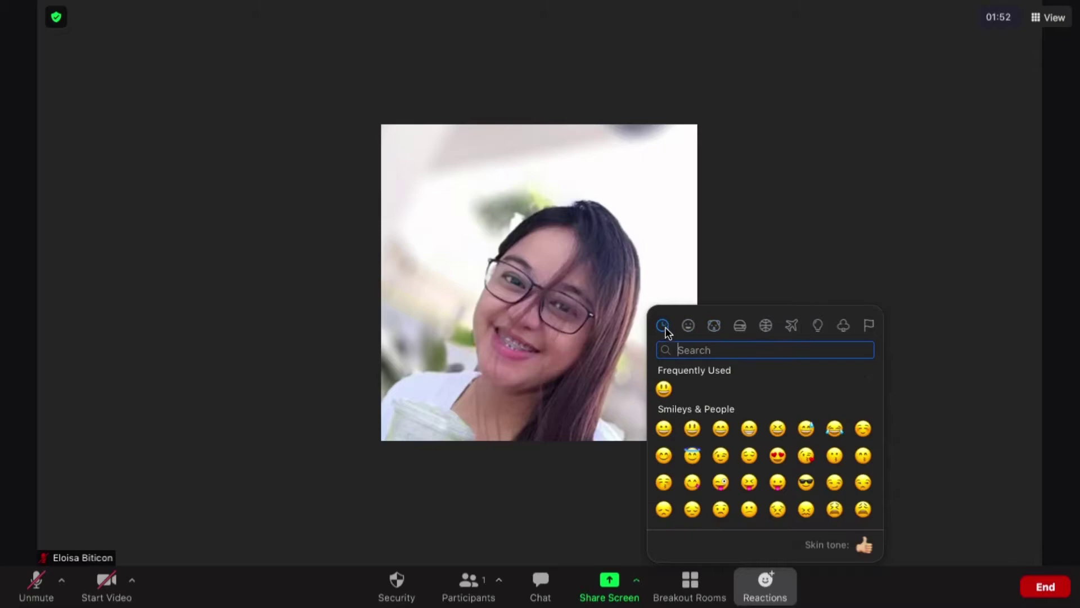
click(665, 391)
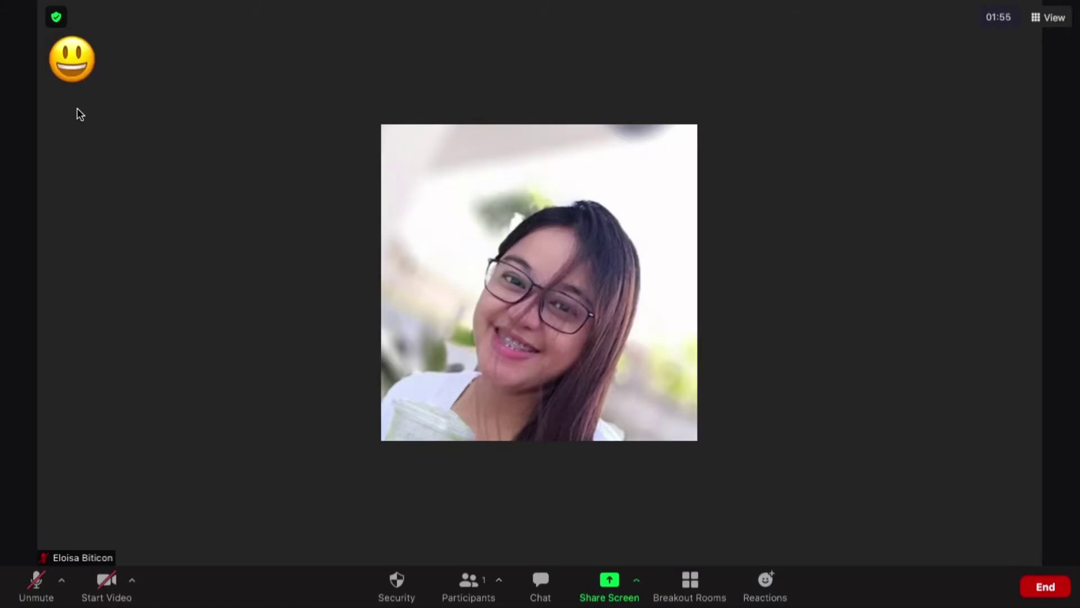
Send a thumbs up reaction, then a laughing face reaction
click(757, 589)
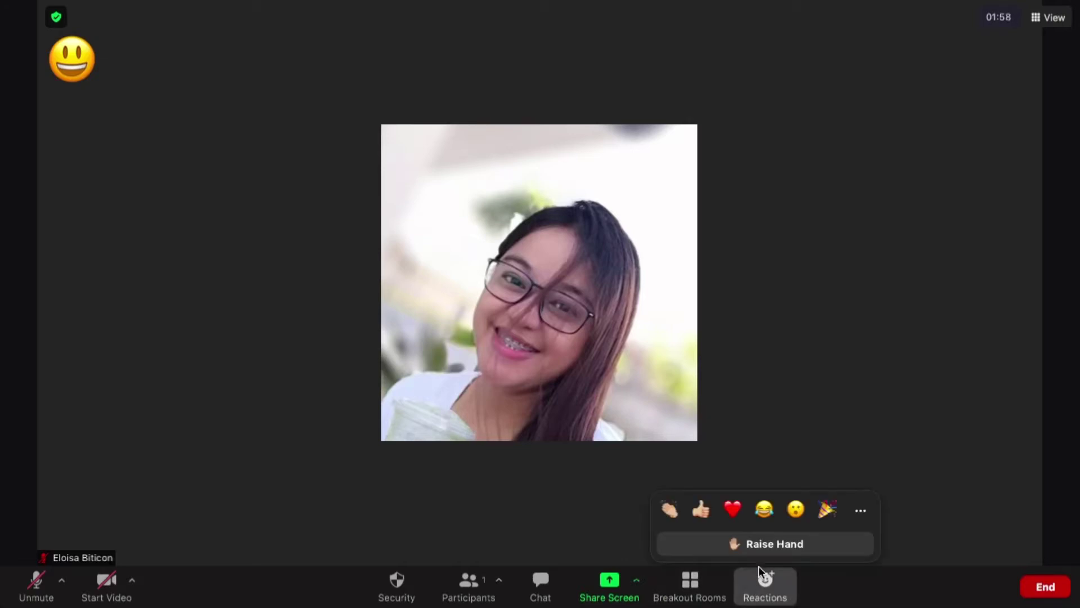
click(700, 509)
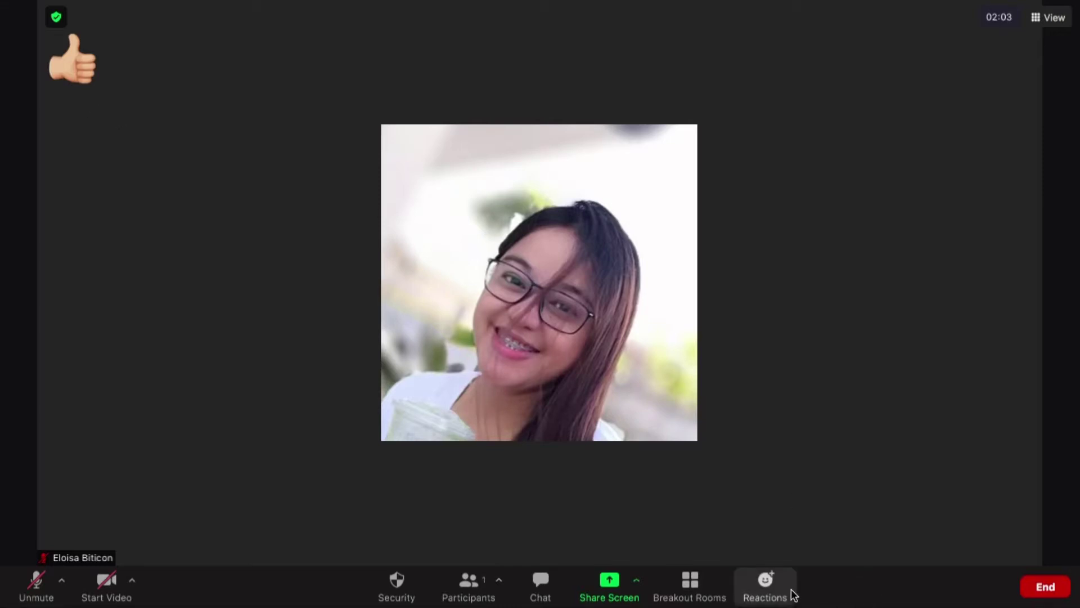
click(771, 585)
click(763, 511)
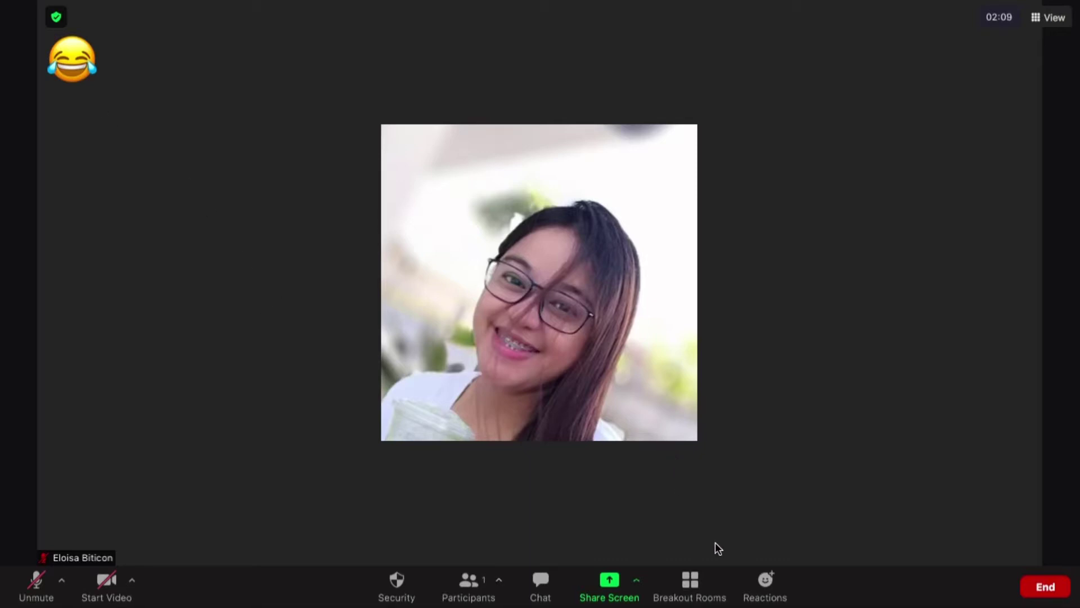
Switch the layout to Speaker, back to Gallery, then bring up the Immersive View scenes
click(1038, 22)
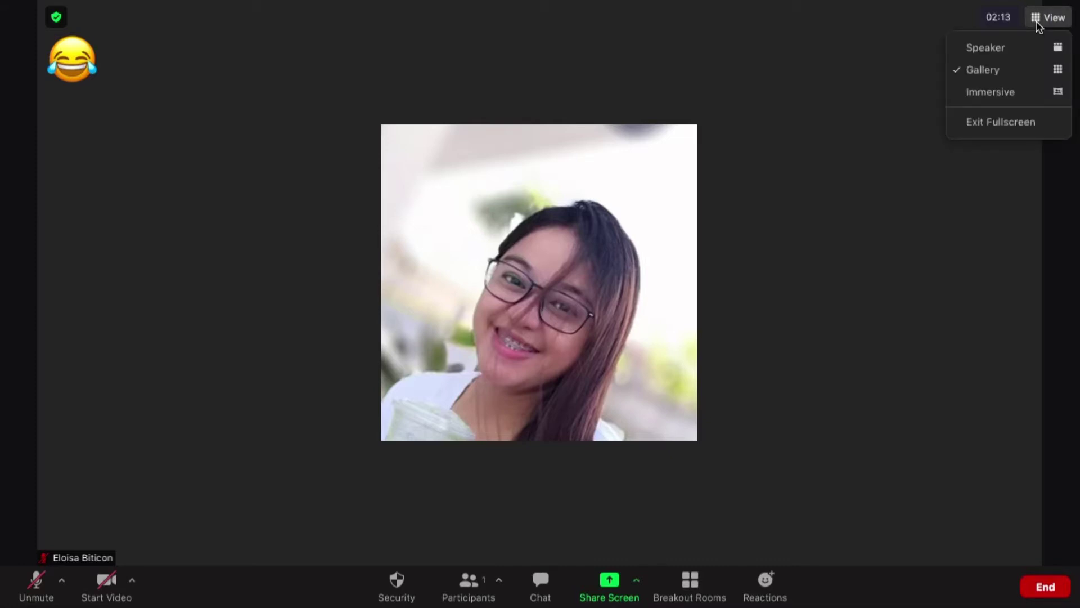
click(991, 46)
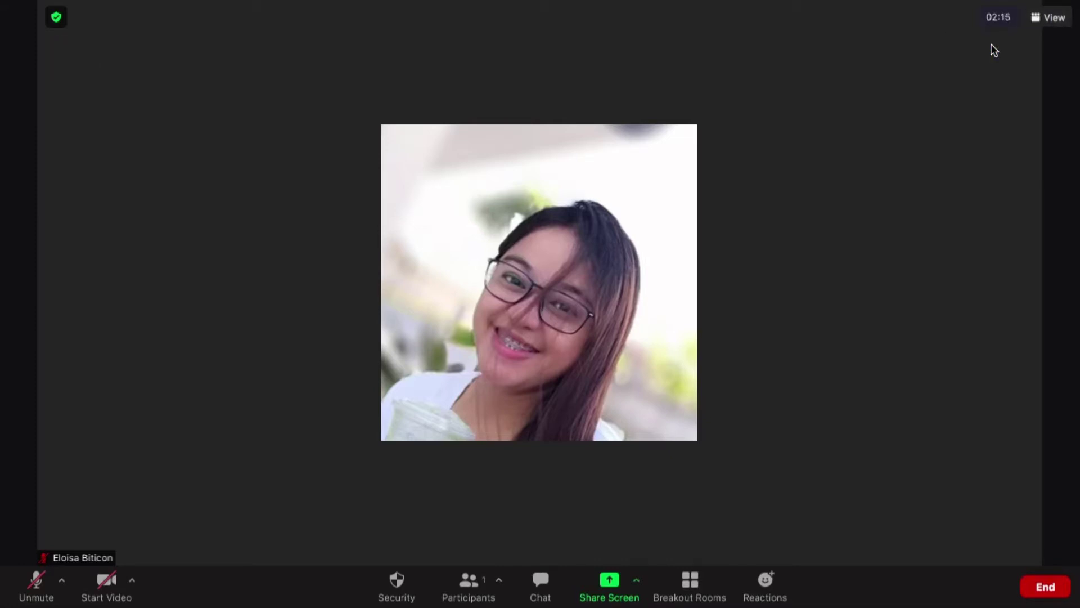
click(1052, 18)
click(1014, 69)
click(1041, 18)
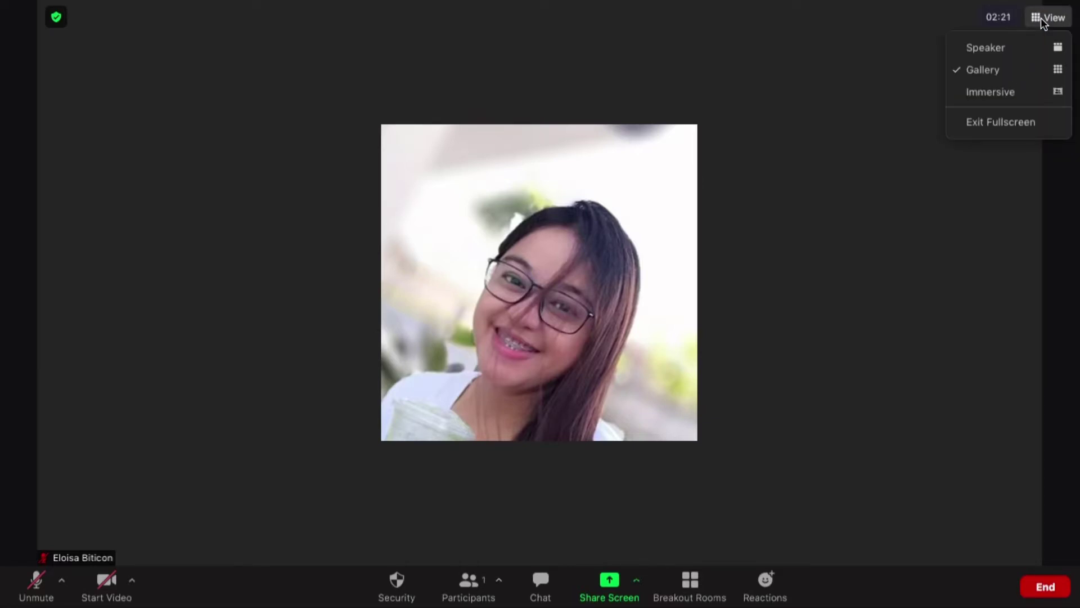
click(1017, 92)
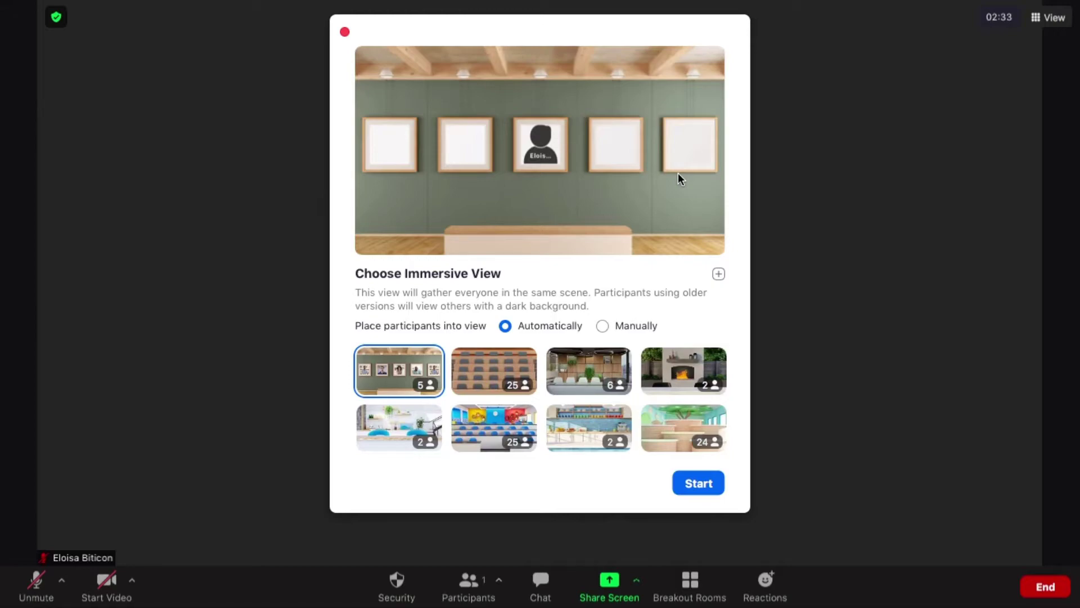
Start the Auditorium immersive scene, then change it to the Boardroom scene
click(492, 378)
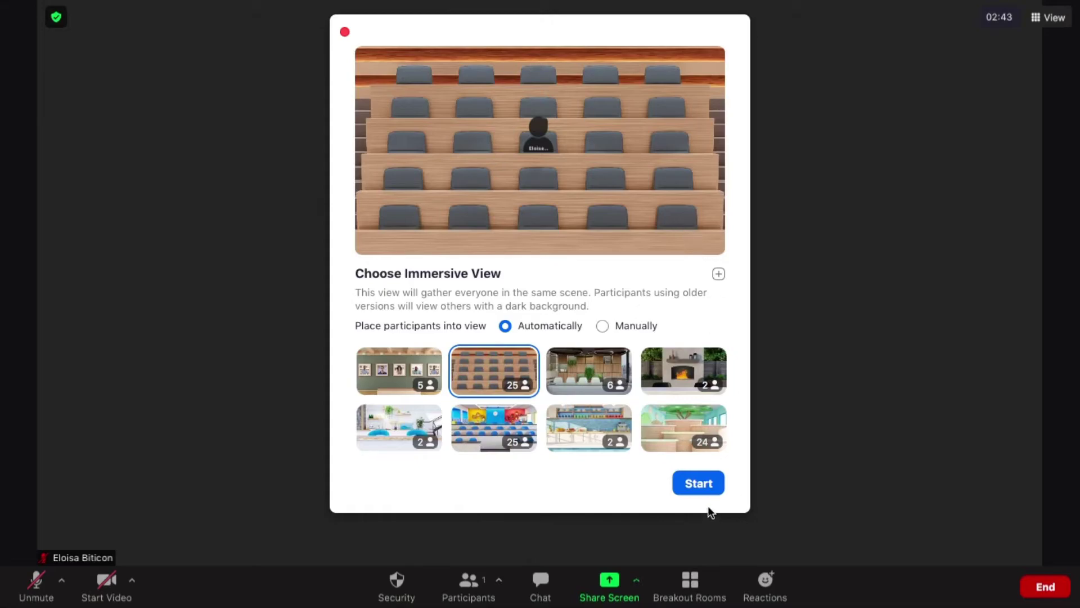
click(703, 488)
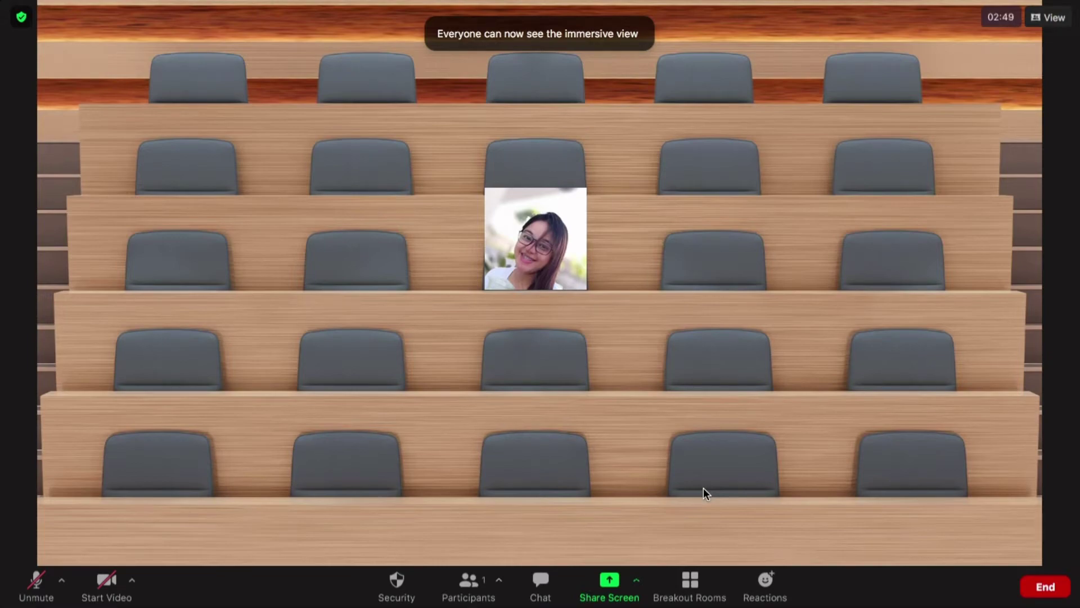
click(1042, 22)
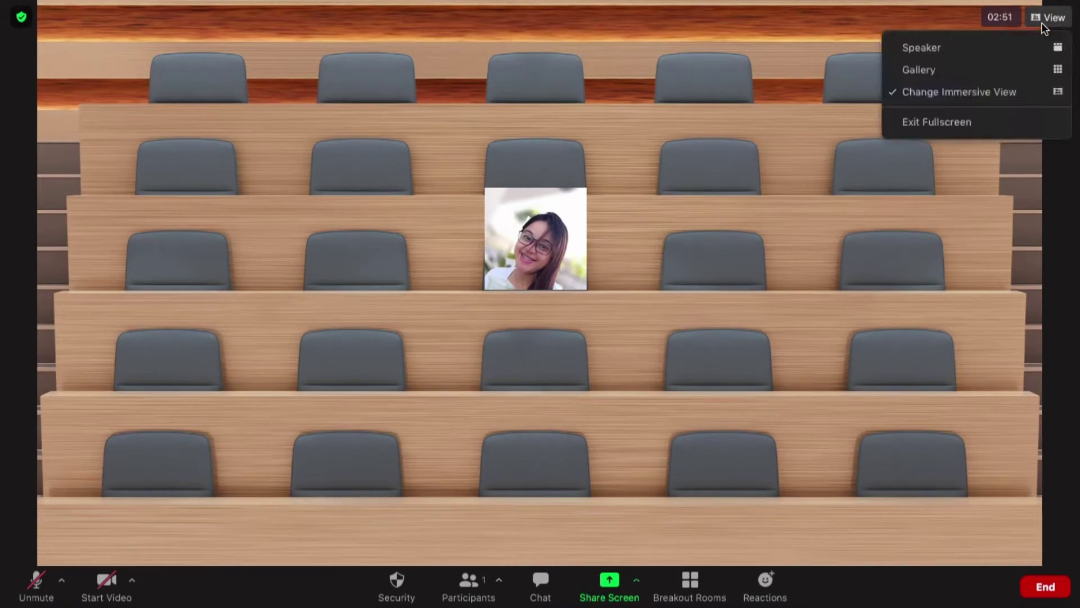
click(968, 100)
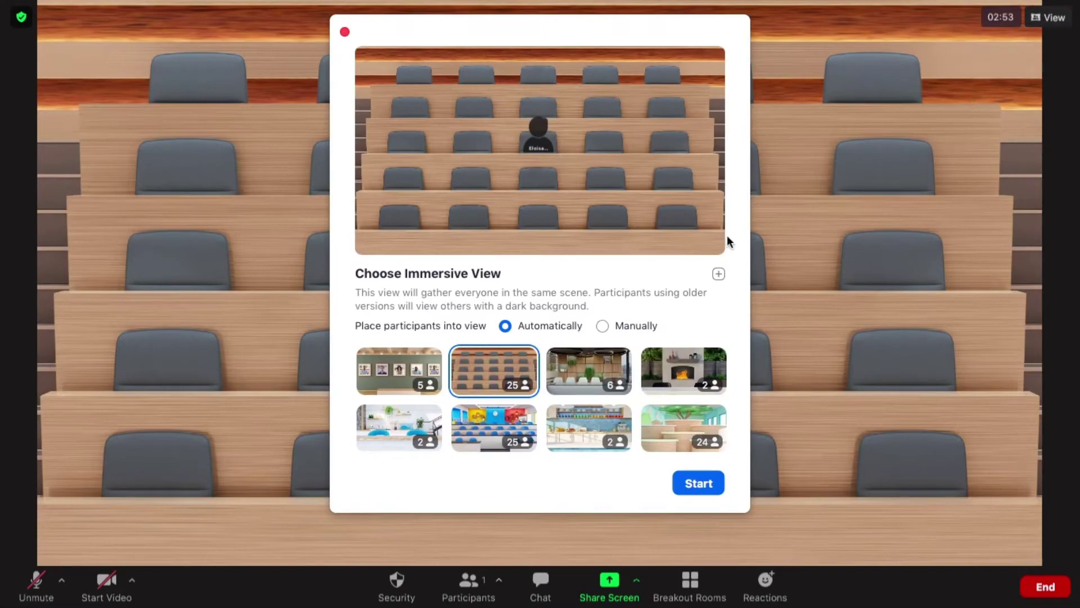
click(584, 370)
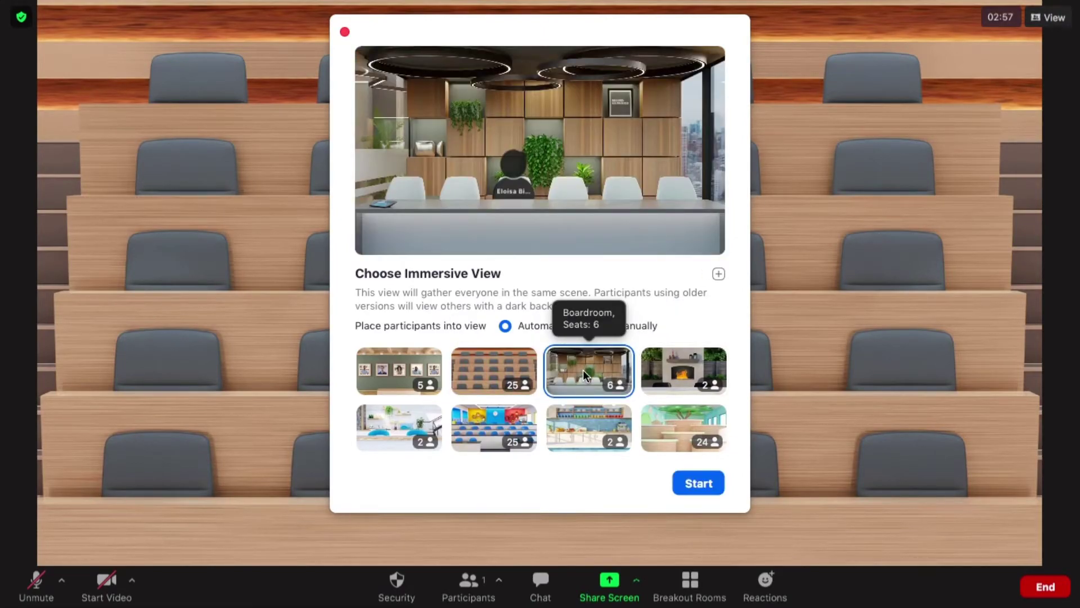
click(699, 485)
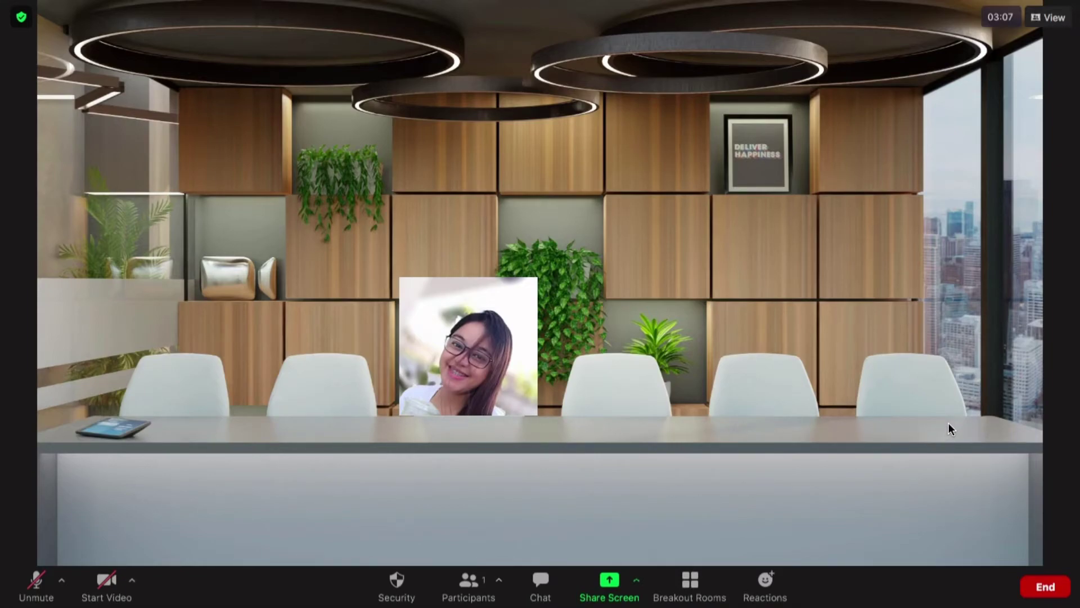
Start the Fireside Chat, Cafe and classroom immersive scenes in turn
click(1046, 19)
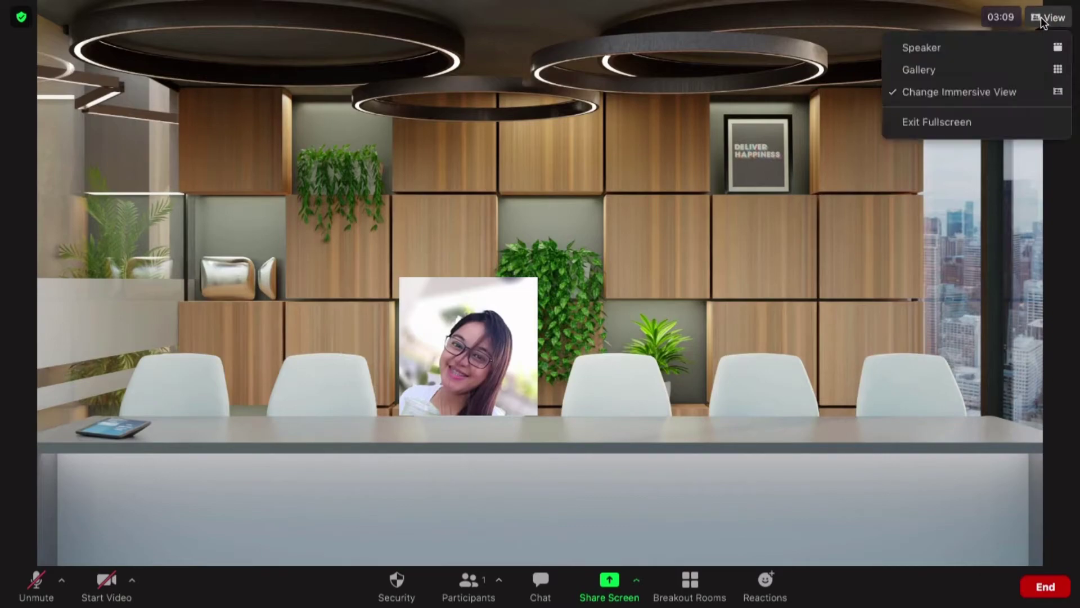
click(980, 93)
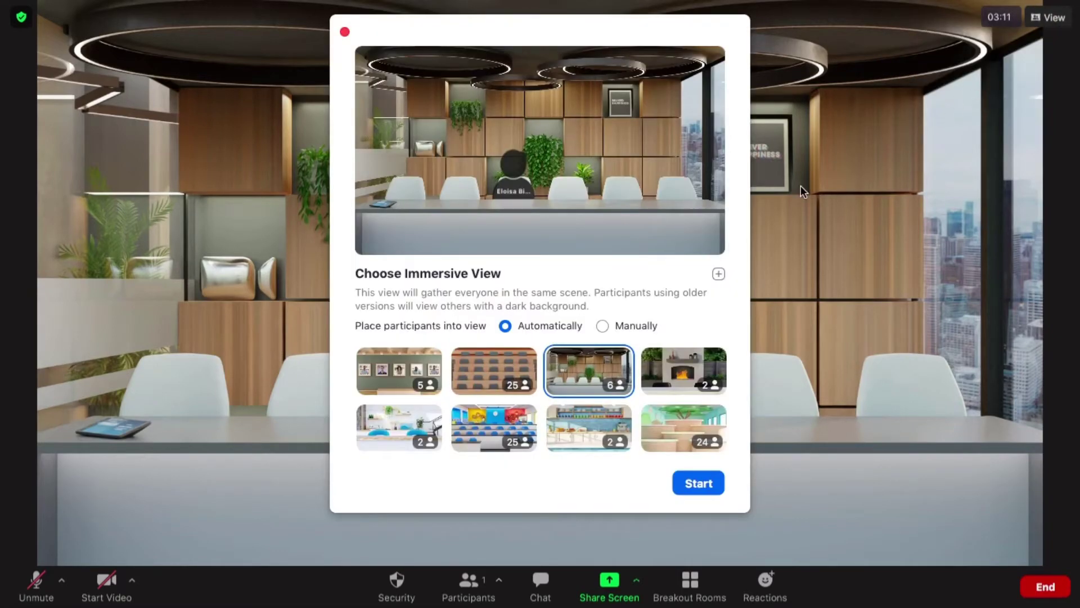
click(666, 373)
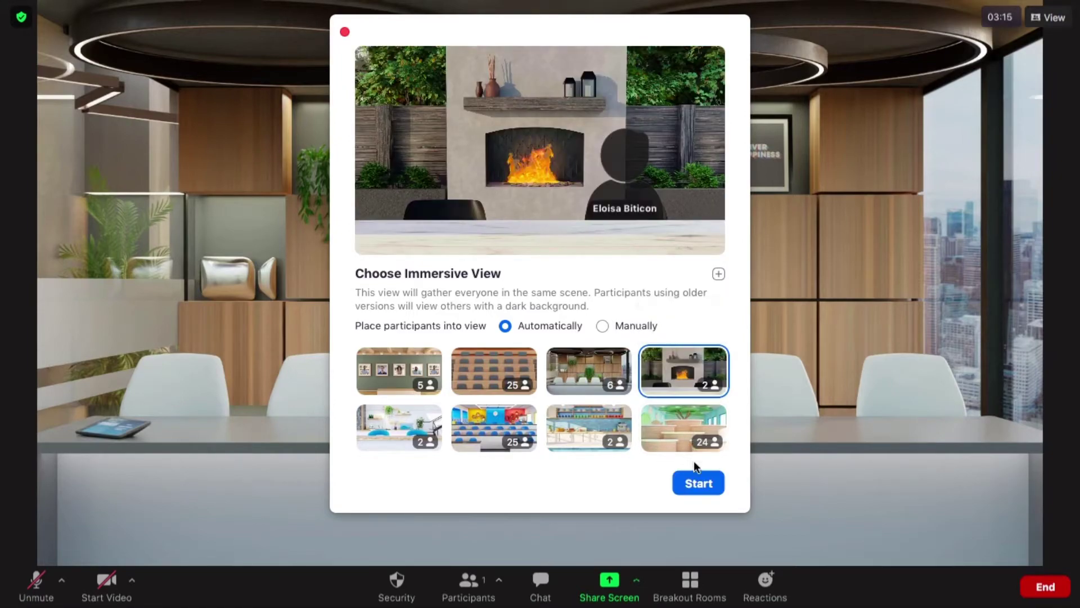
click(694, 484)
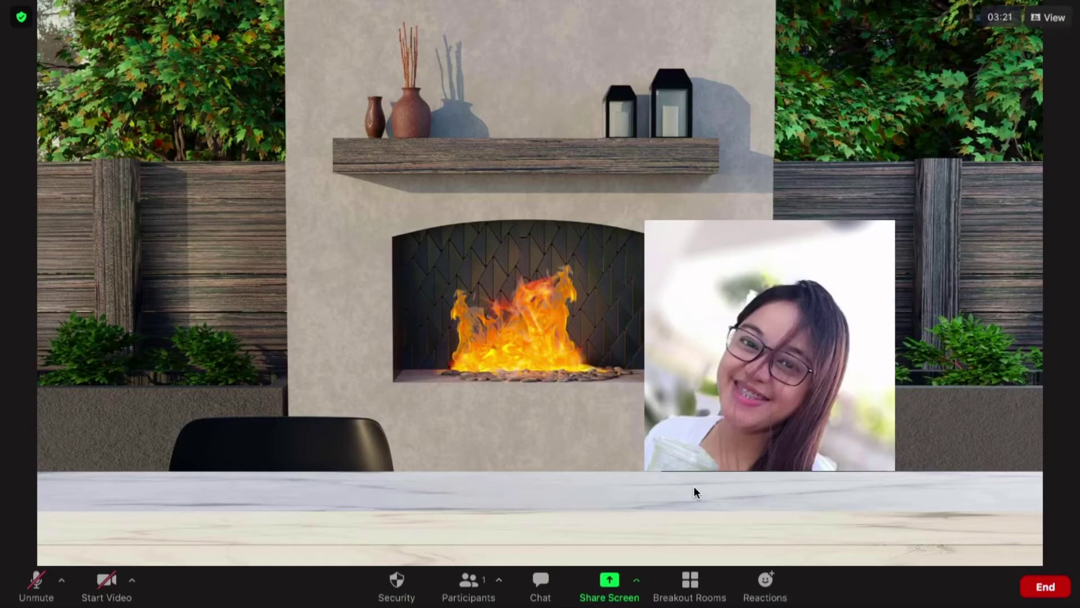
click(1048, 18)
click(1010, 93)
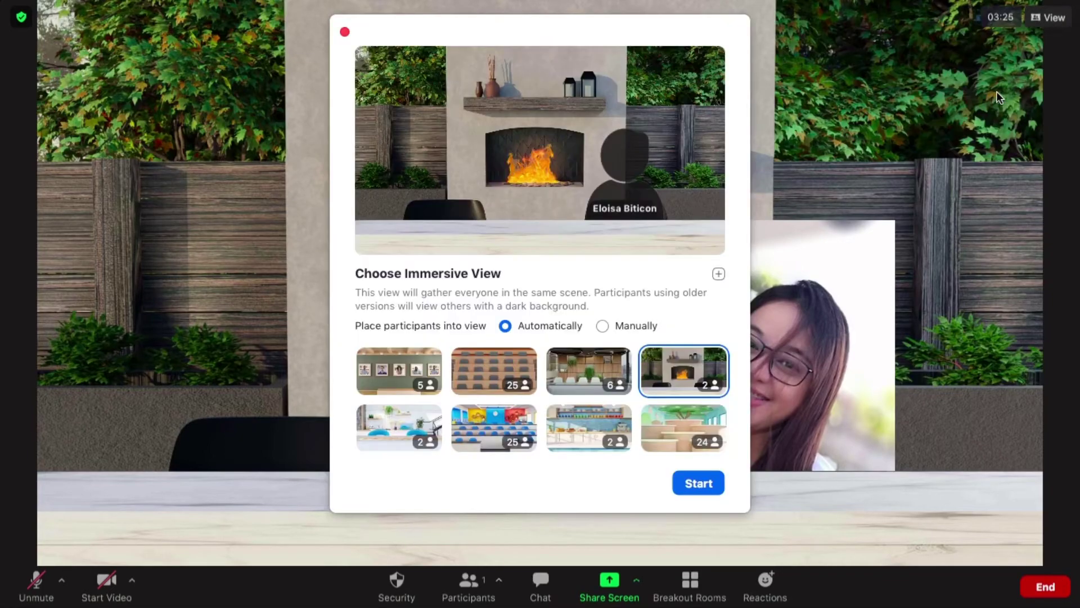
click(394, 429)
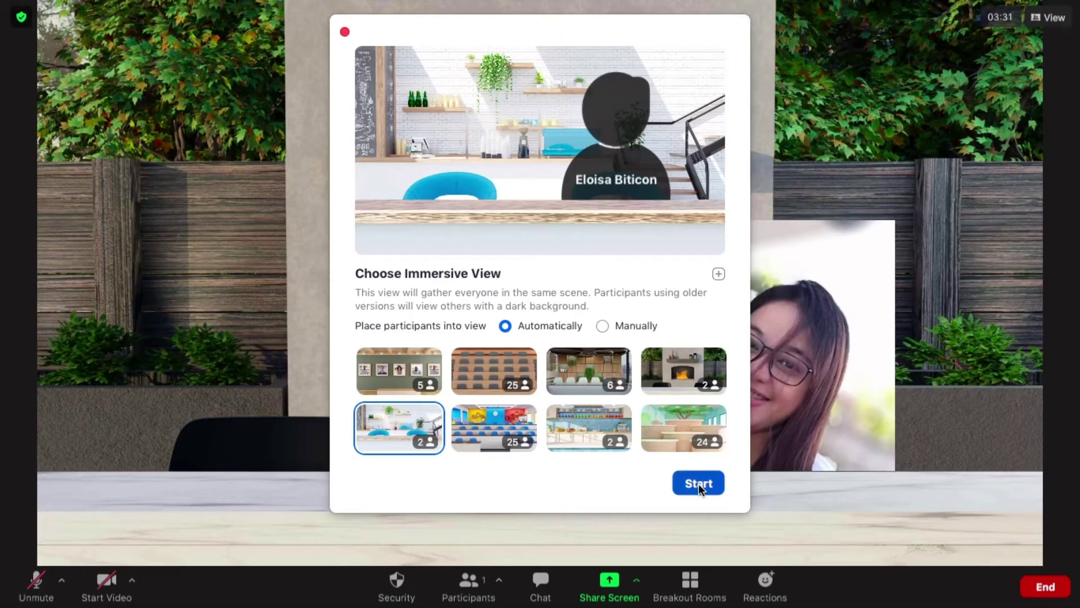
click(699, 483)
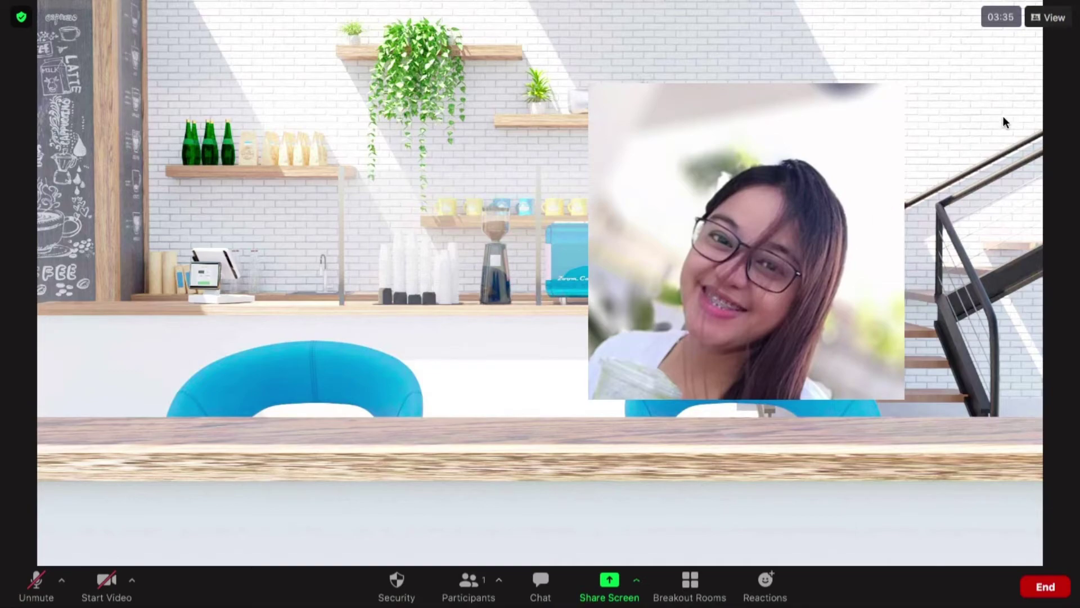
click(1040, 19)
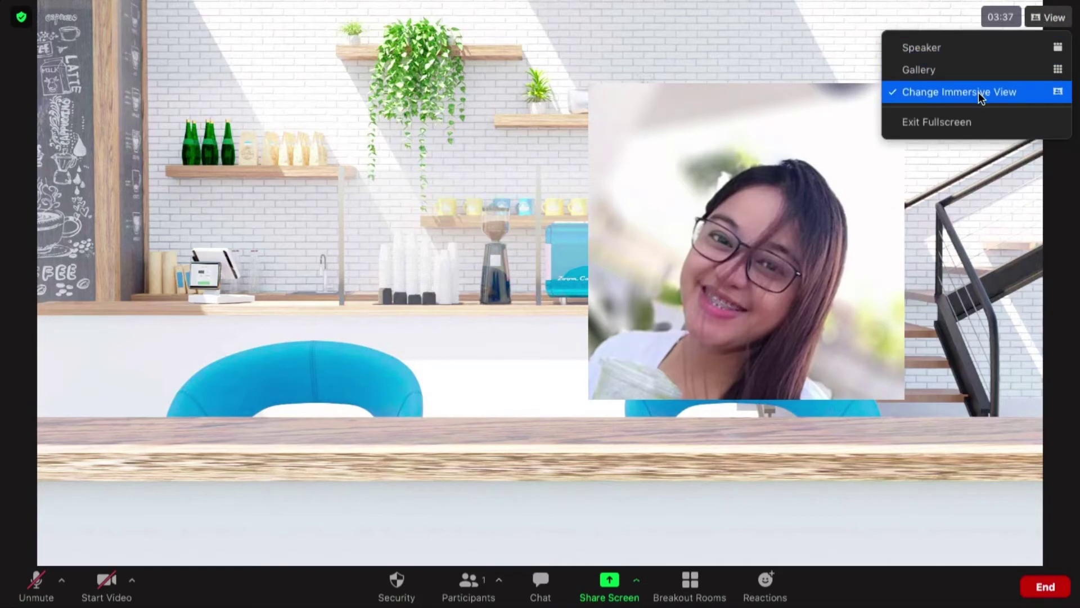
click(982, 93)
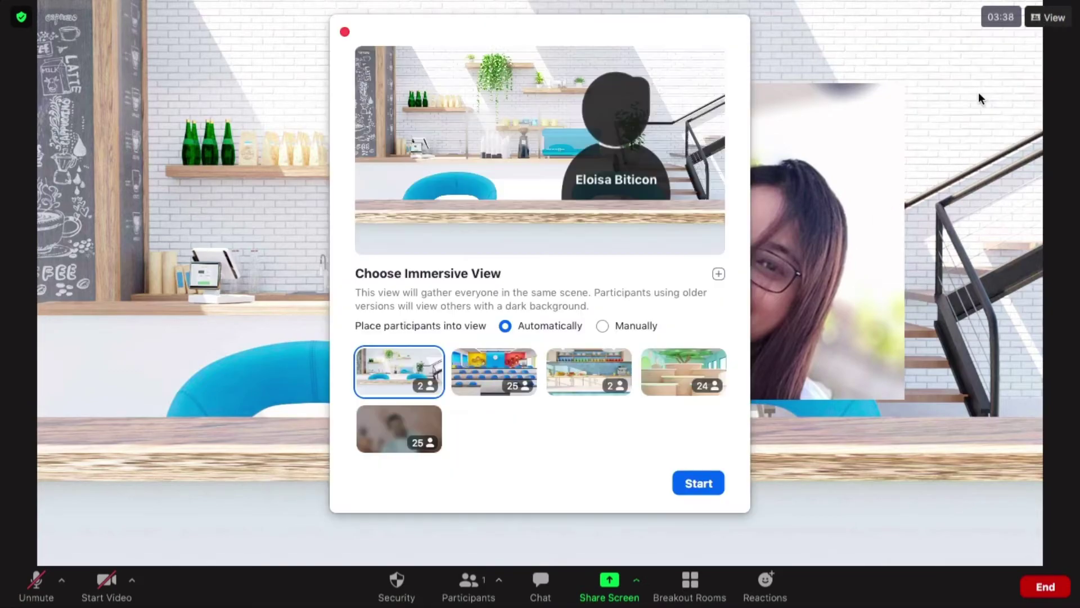
click(494, 374)
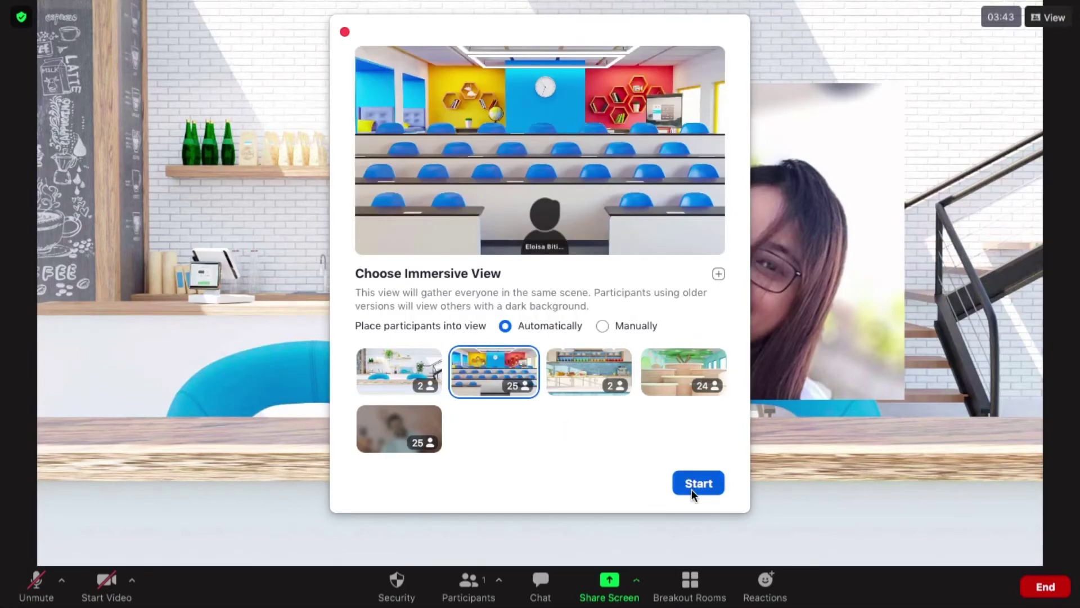
click(698, 484)
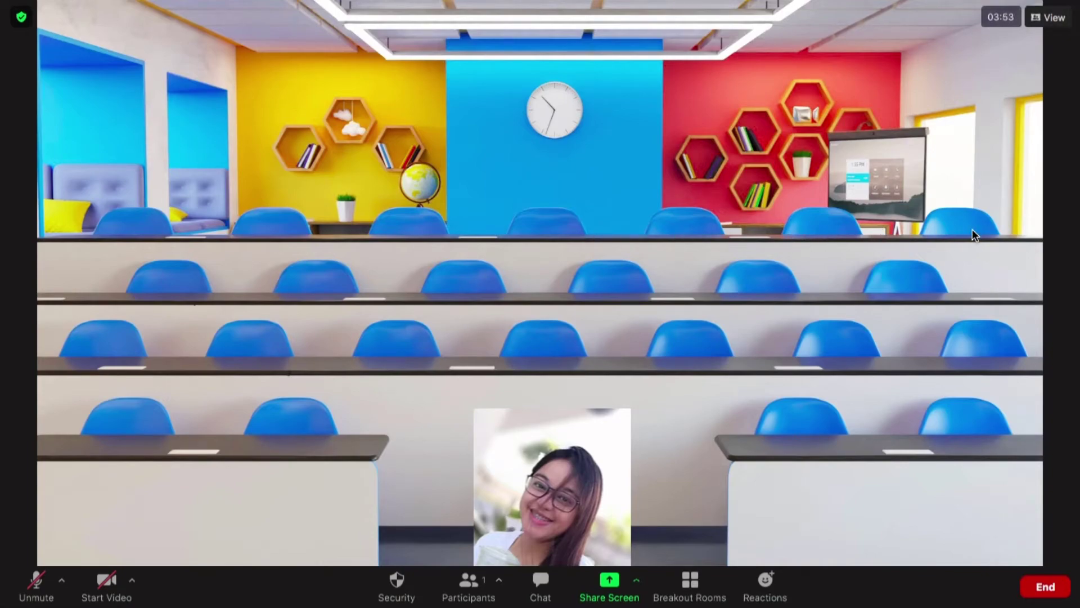
Start the Kitchen and Learning Pods scenes, finishing with the custom photo scene
click(1039, 18)
click(969, 88)
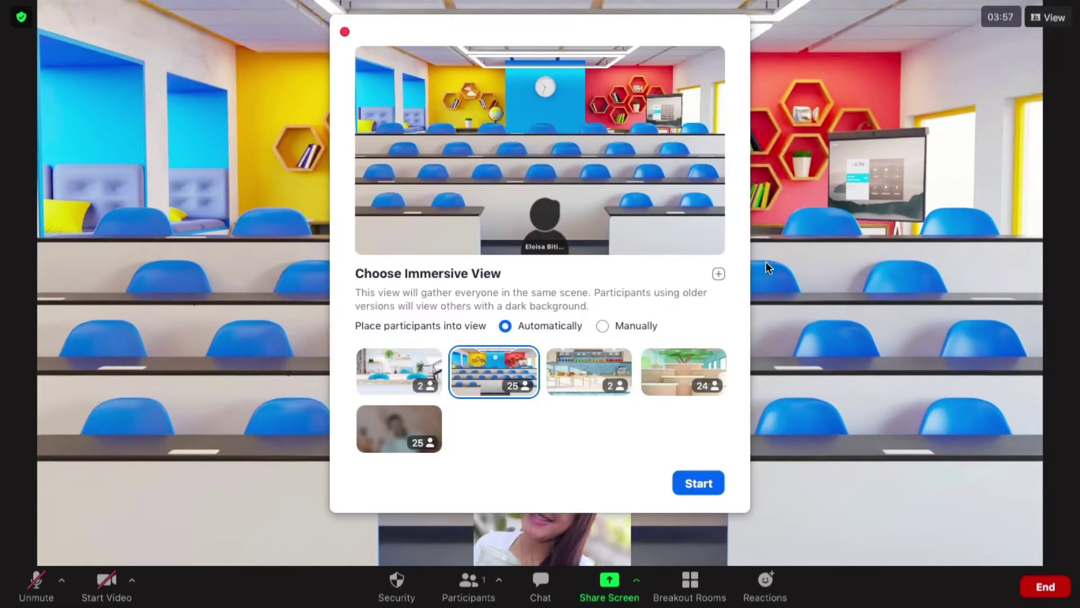
click(561, 378)
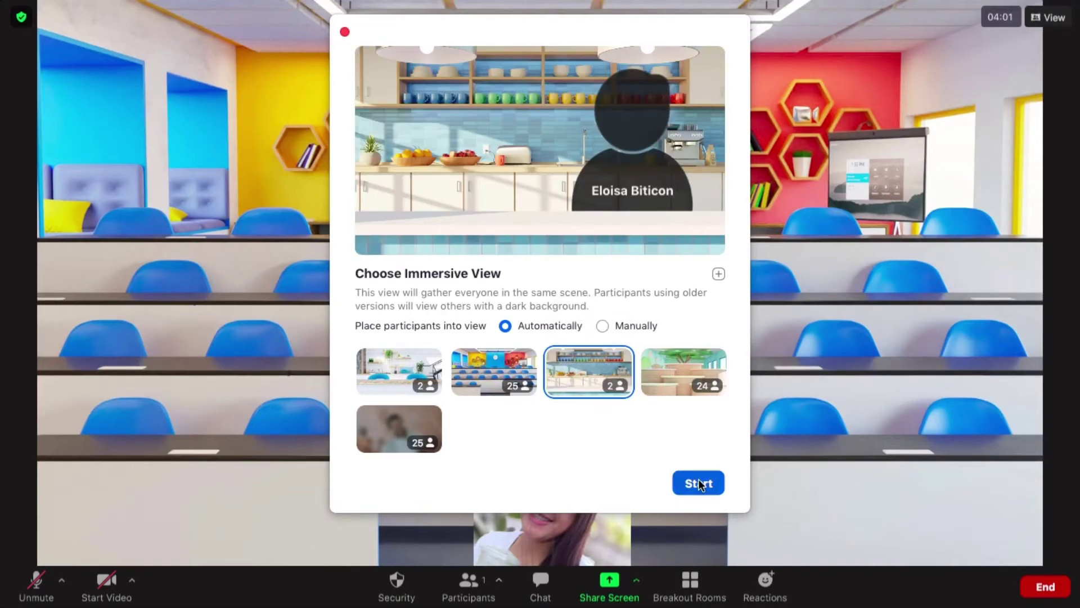
click(700, 483)
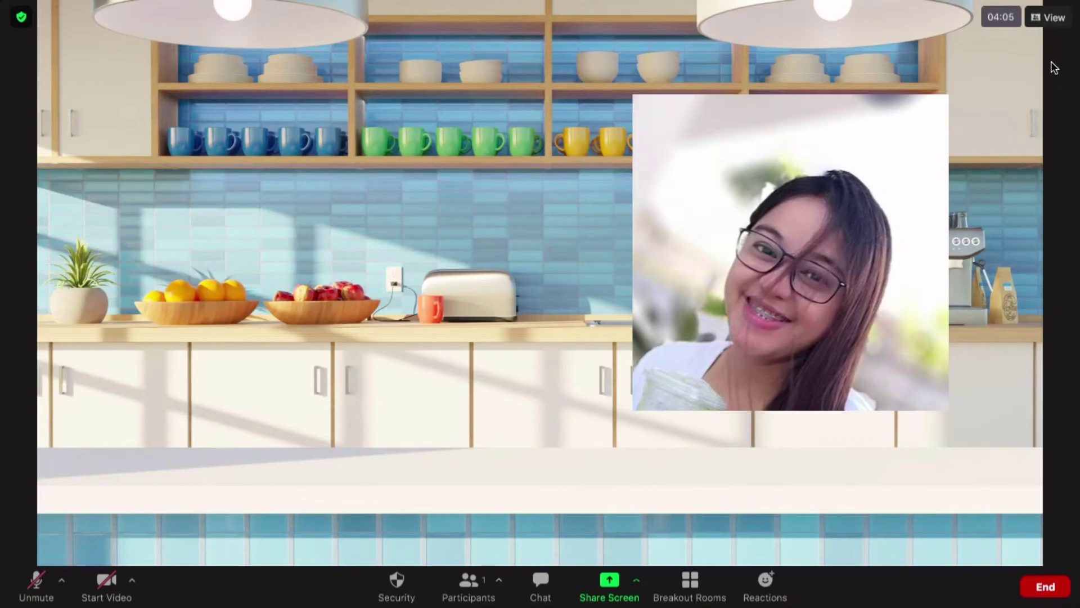
click(1048, 20)
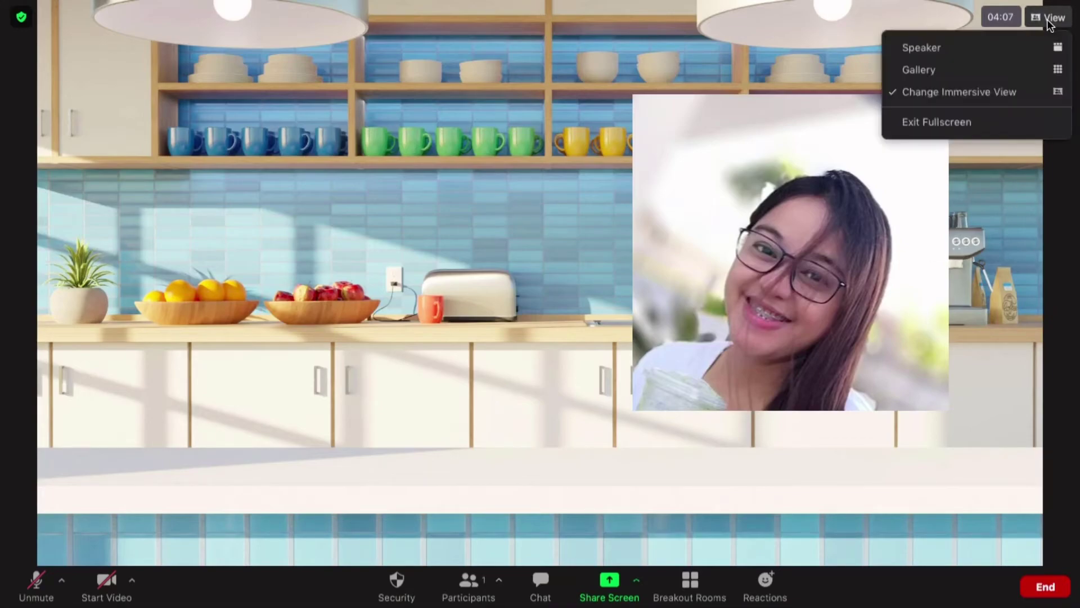
click(995, 91)
click(672, 373)
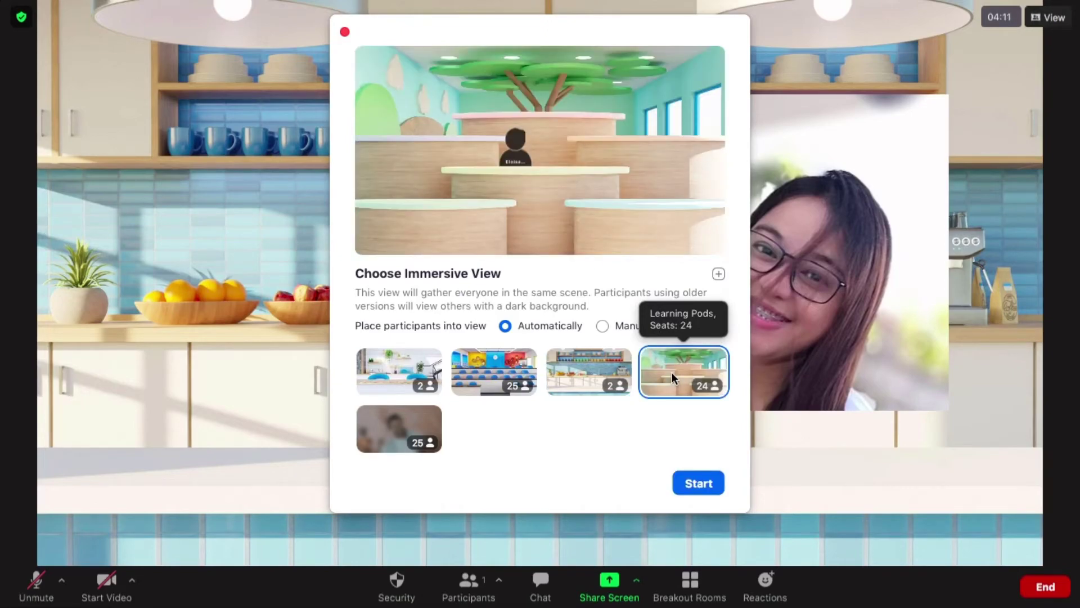
click(698, 483)
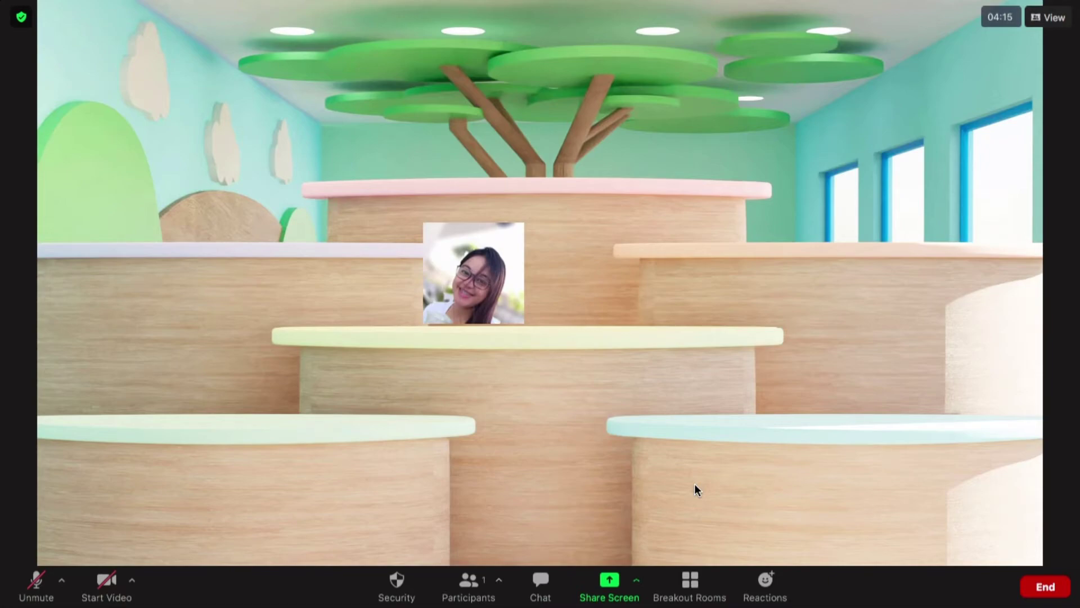
click(1048, 17)
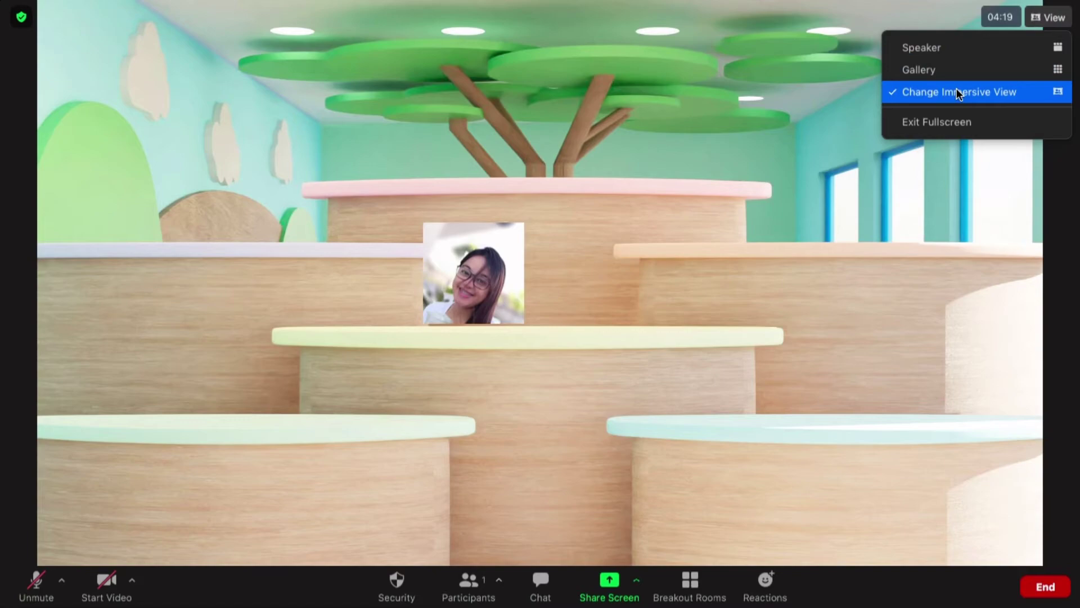
click(957, 92)
click(387, 425)
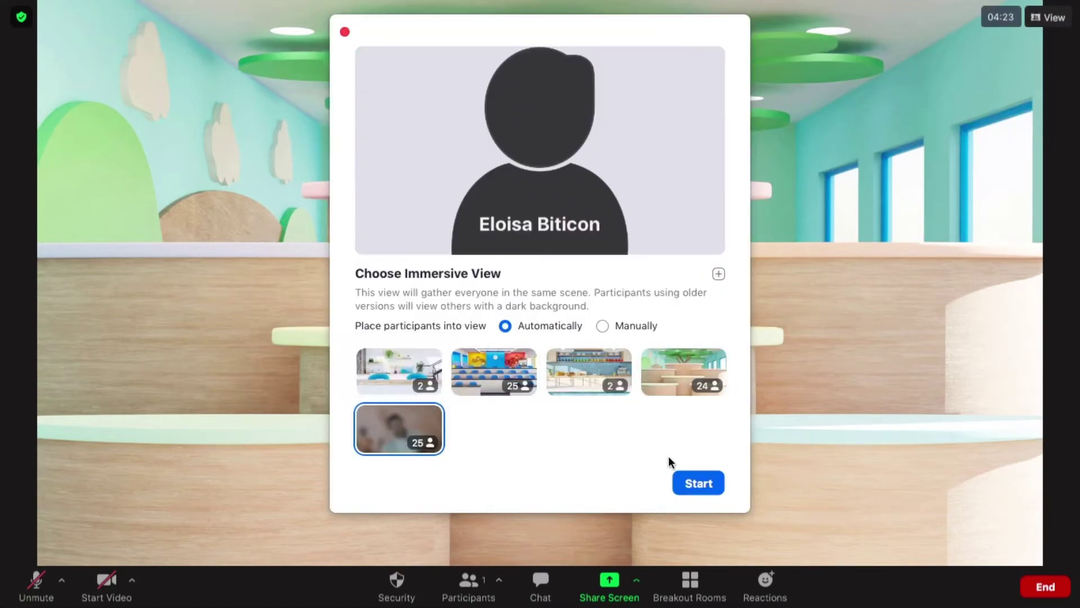
click(699, 483)
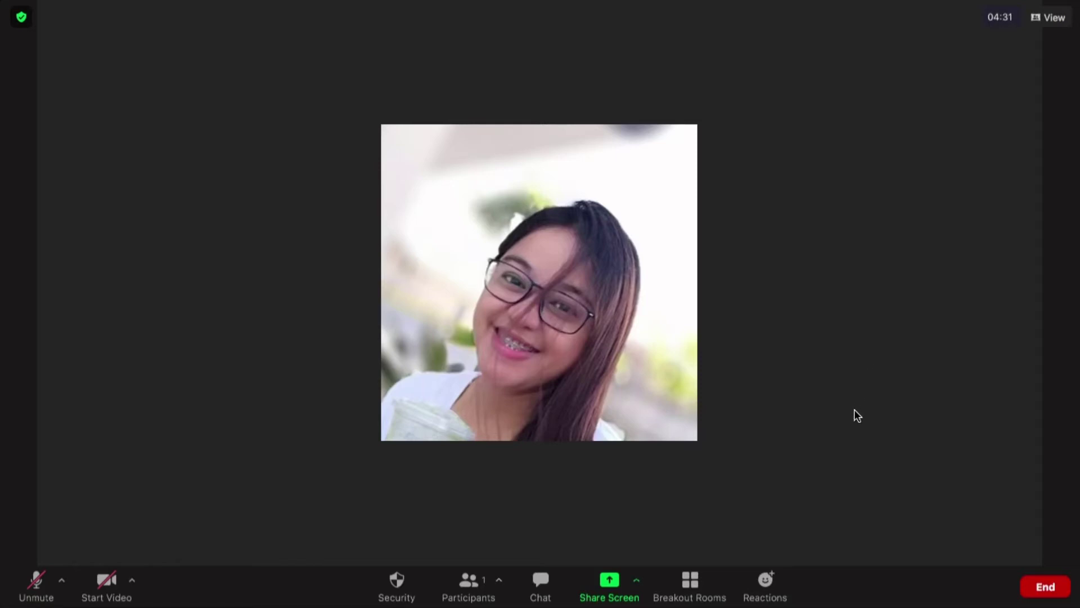
Share Desktop 1 from the share picker
click(637, 579)
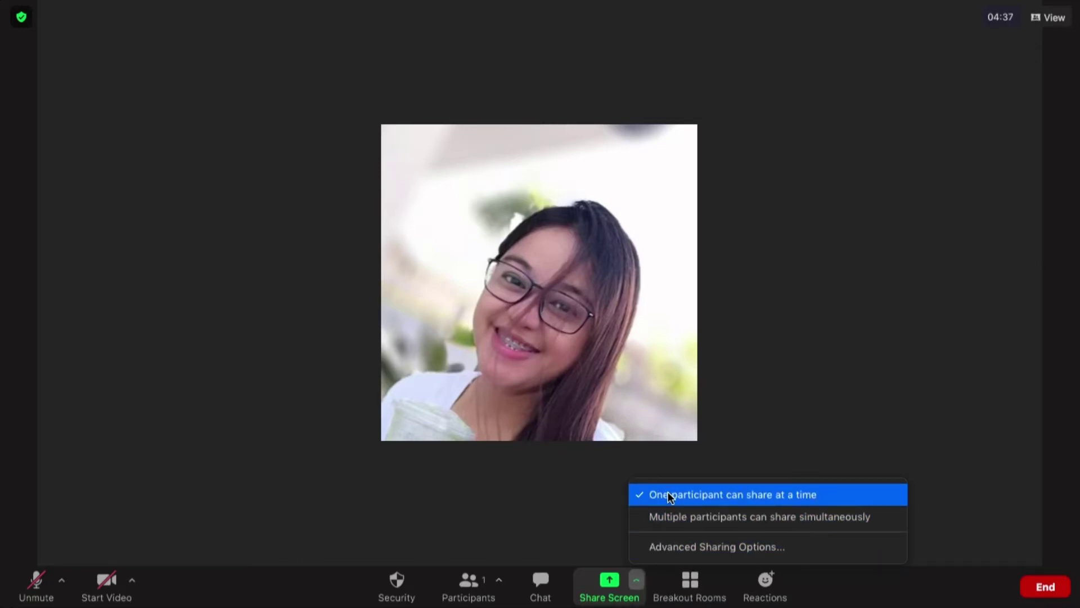
click(548, 530)
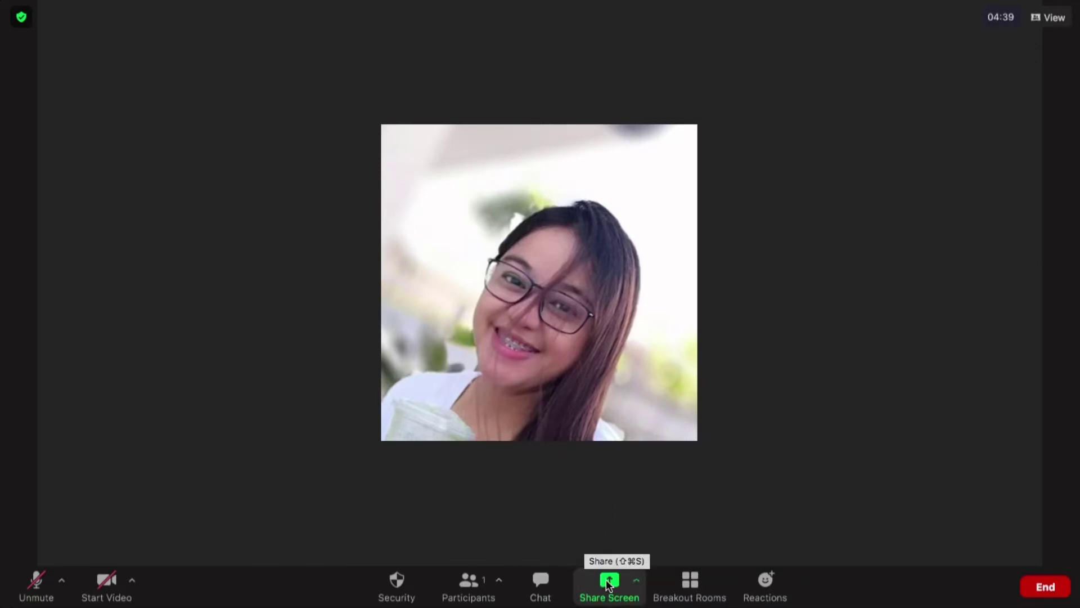
click(609, 583)
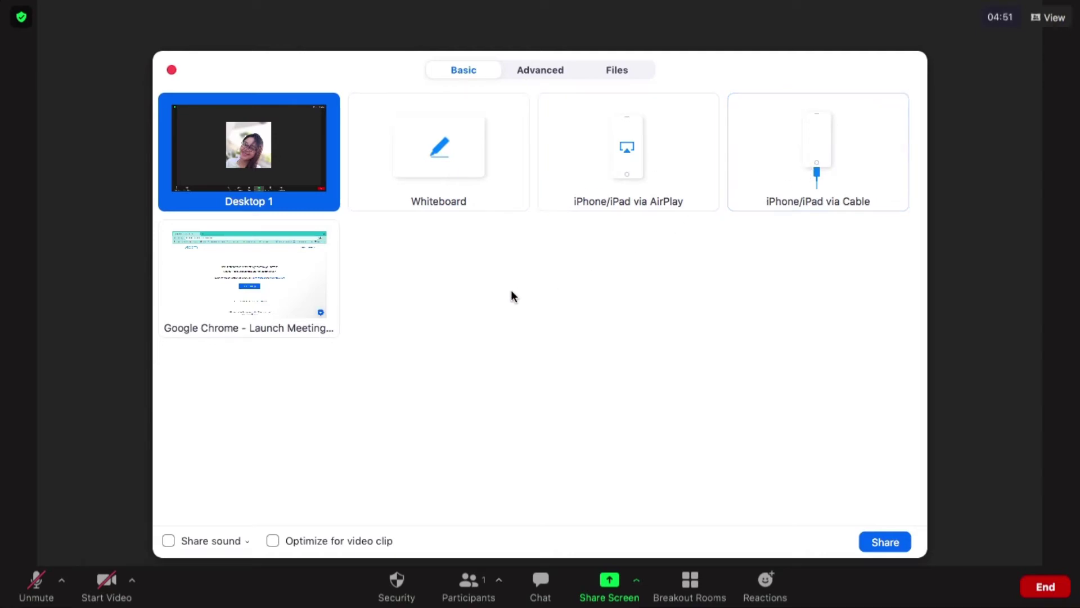
double_click(278, 136)
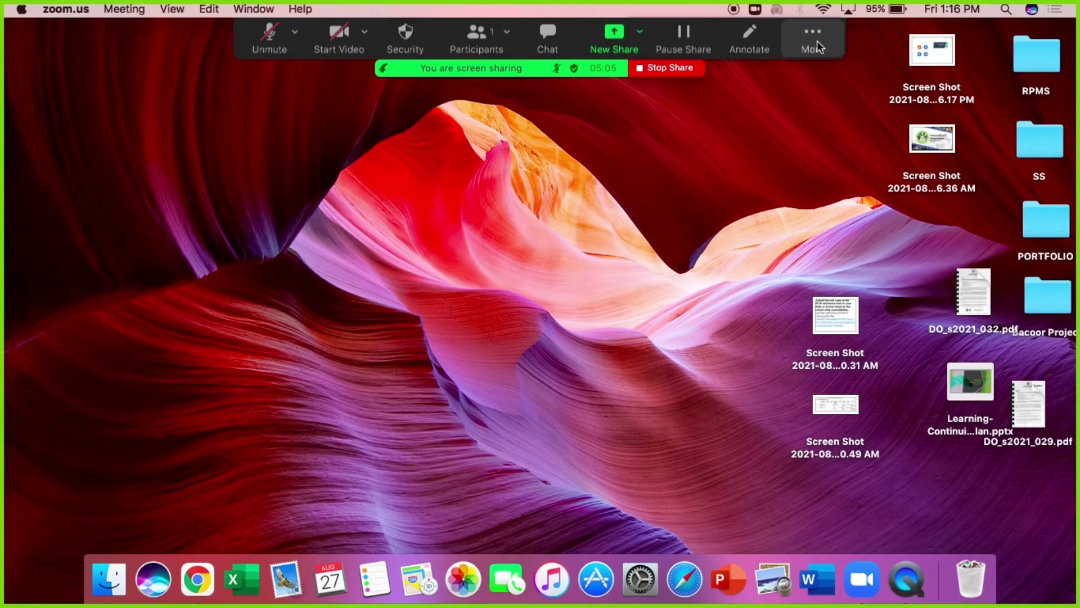
Place a text box with the Text annotation tool, then clear all drawings
click(752, 35)
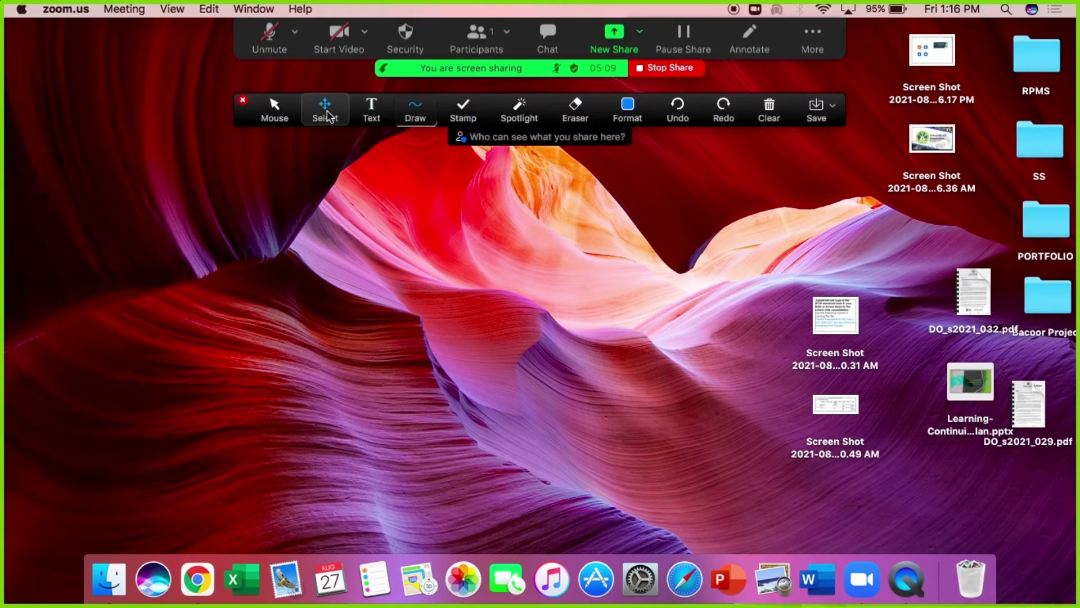
click(370, 111)
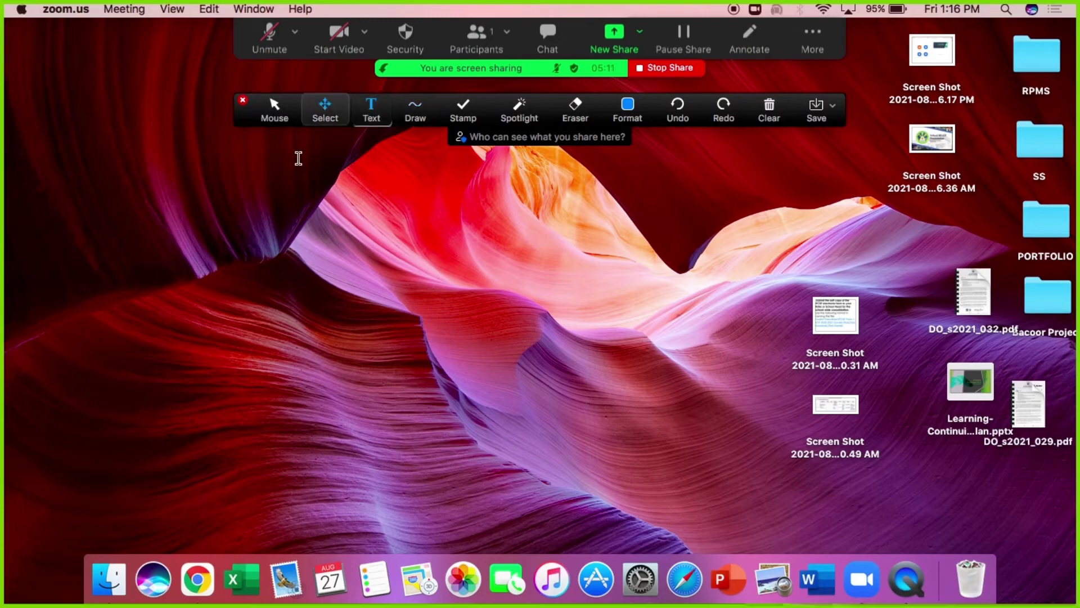
click(261, 193)
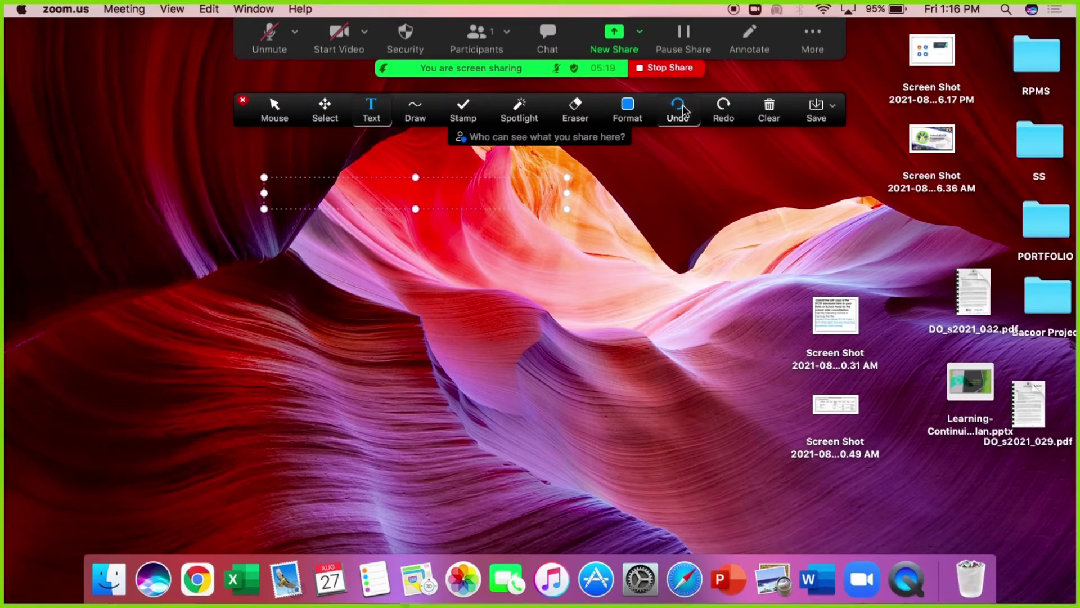
click(769, 108)
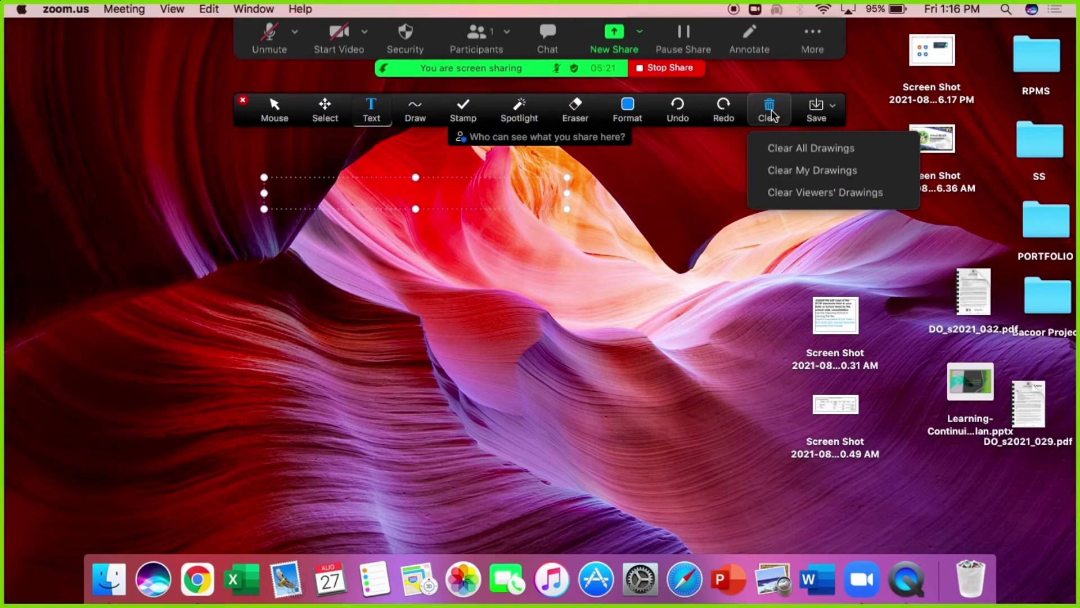
click(783, 149)
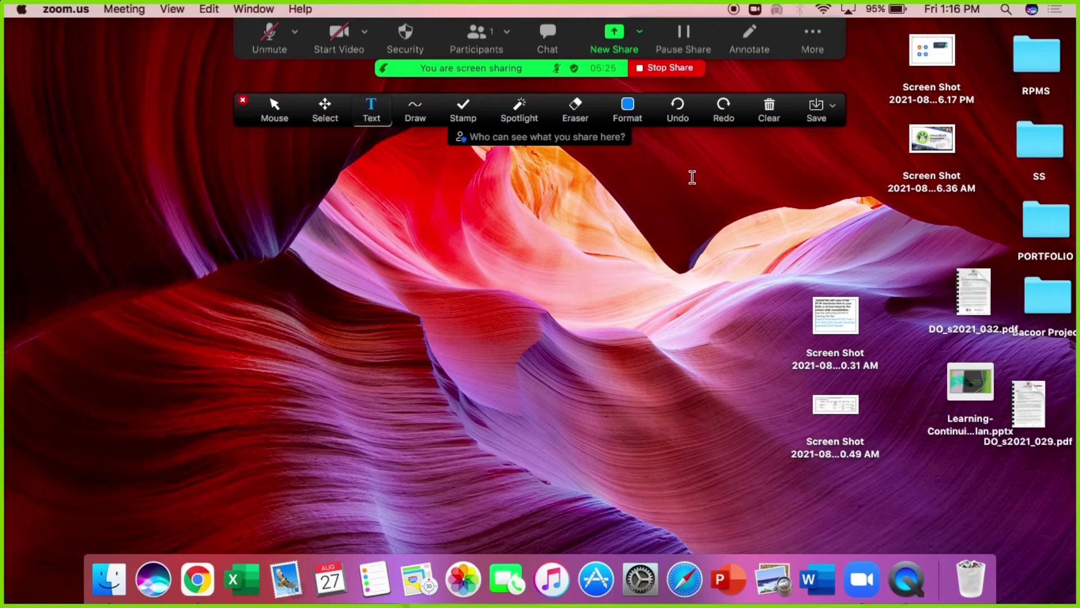
Hand-write a name across the shared desktop with the highlighter
click(407, 110)
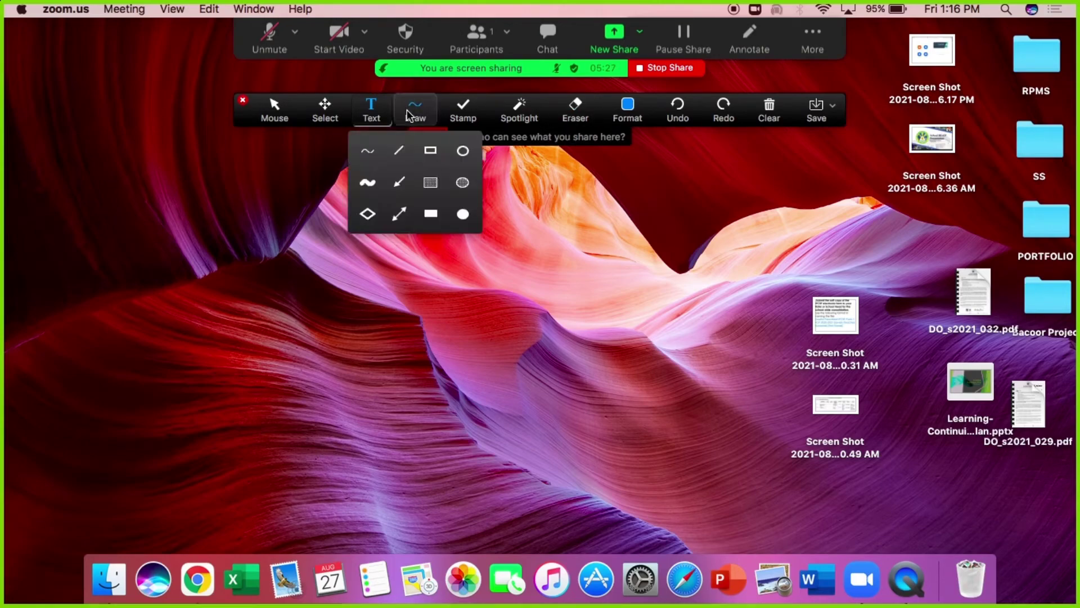
click(368, 183)
mouse_move(212, 215)
mouse_down()
mouse_move(284, 207)
mouse_move(238, 270)
mouse_move(223, 263)
mouse_move(263, 284)
mouse_up()
mouse_move(321, 242)
mouse_down()
mouse_move(310, 276)
mouse_move(372, 256)
mouse_move(323, 243)
mouse_move(391, 239)
mouse_move(427, 242)
mouse_move(428, 270)
mouse_up()
drag(476, 231, 468, 284)
click(474, 192)
mouse_move(541, 231)
mouse_down()
mouse_move(521, 229)
mouse_move(526, 288)
mouse_up()
mouse_move(563, 256)
mouse_down()
mouse_move(610, 228)
mouse_move(585, 259)
mouse_up()
mouse_move(579, 251)
mouse_down()
mouse_move(579, 301)
mouse_move(623, 294)
mouse_up()
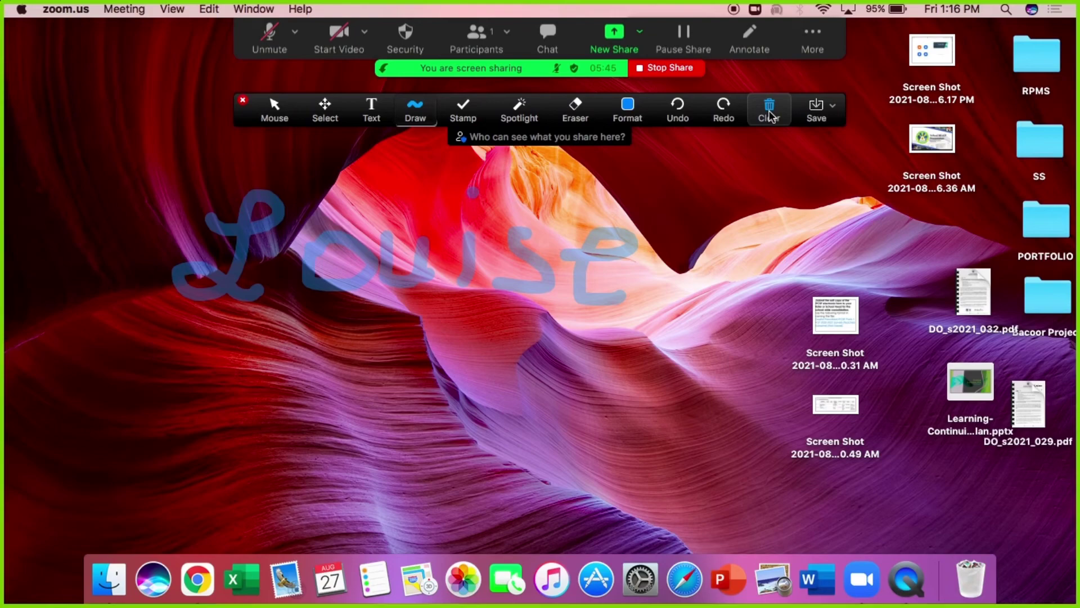
Clear all drawings from the shared desktop
click(418, 112)
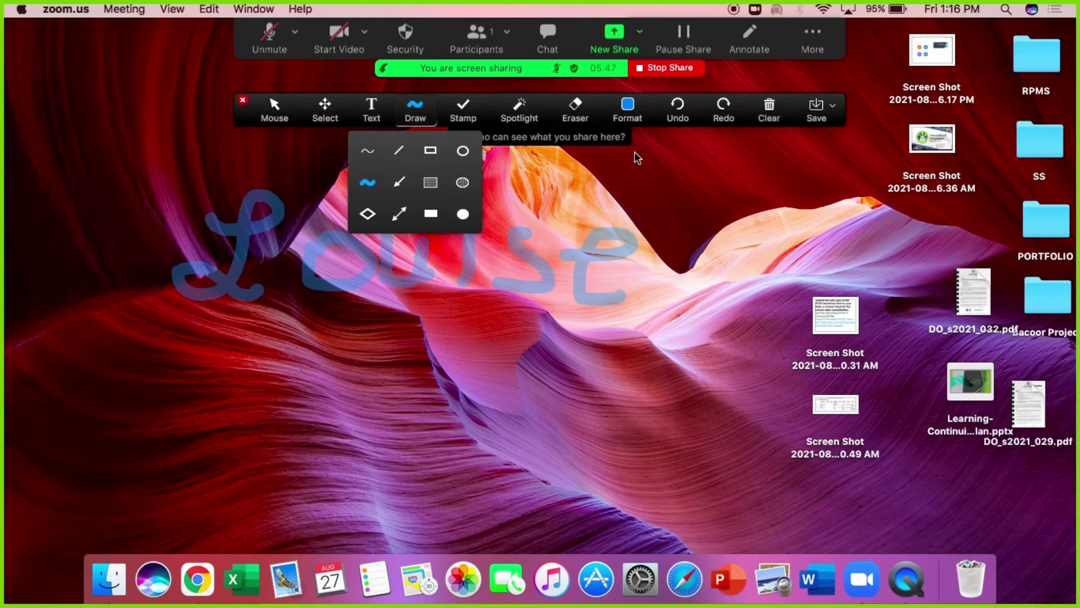
click(769, 111)
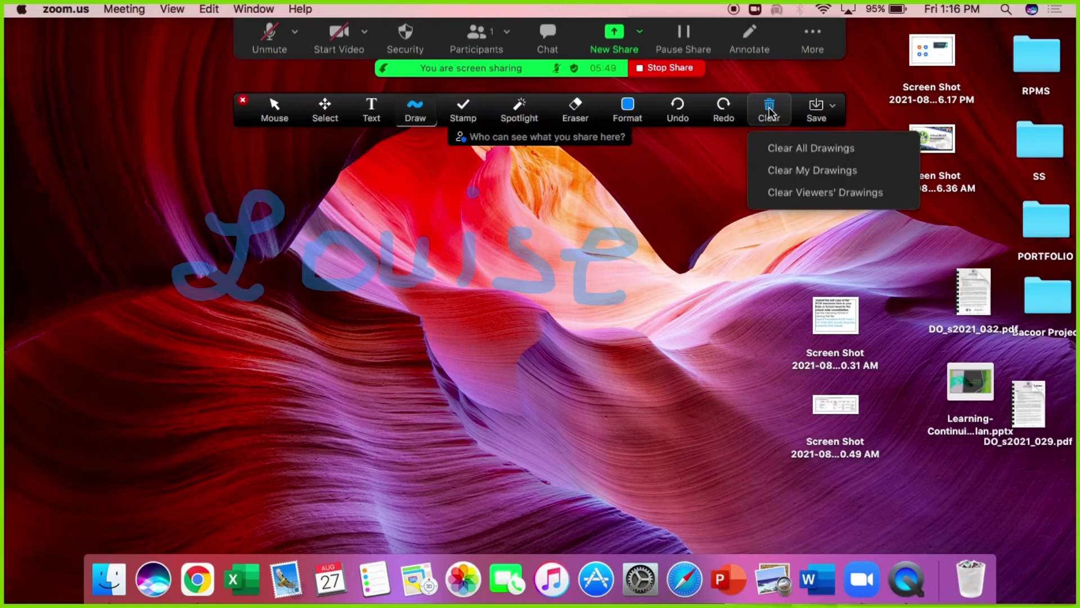
click(785, 147)
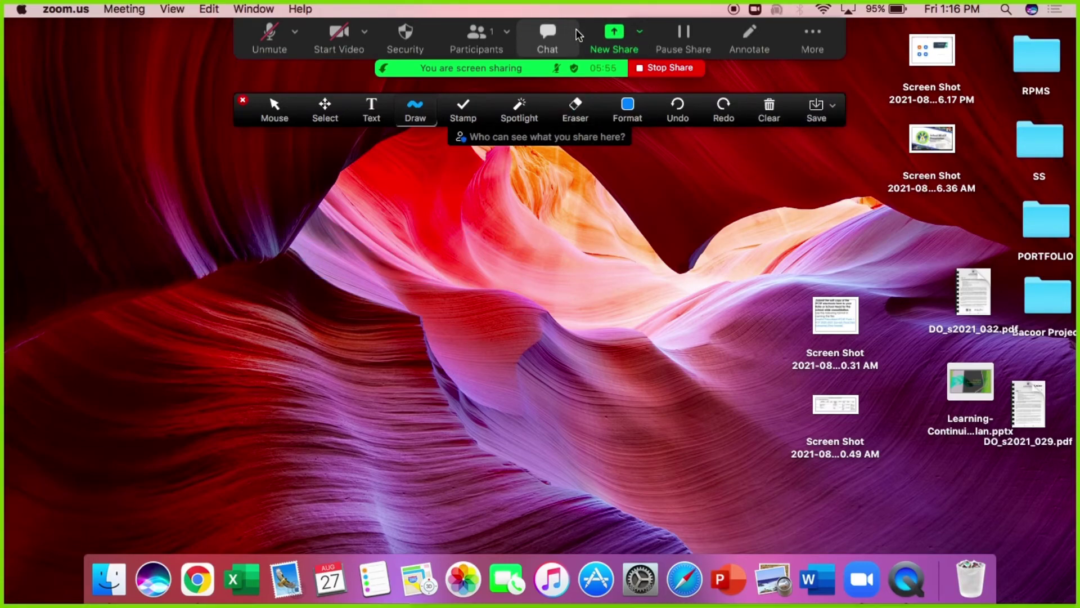
Close the annotation toolbar and stop sharing the screen
click(244, 101)
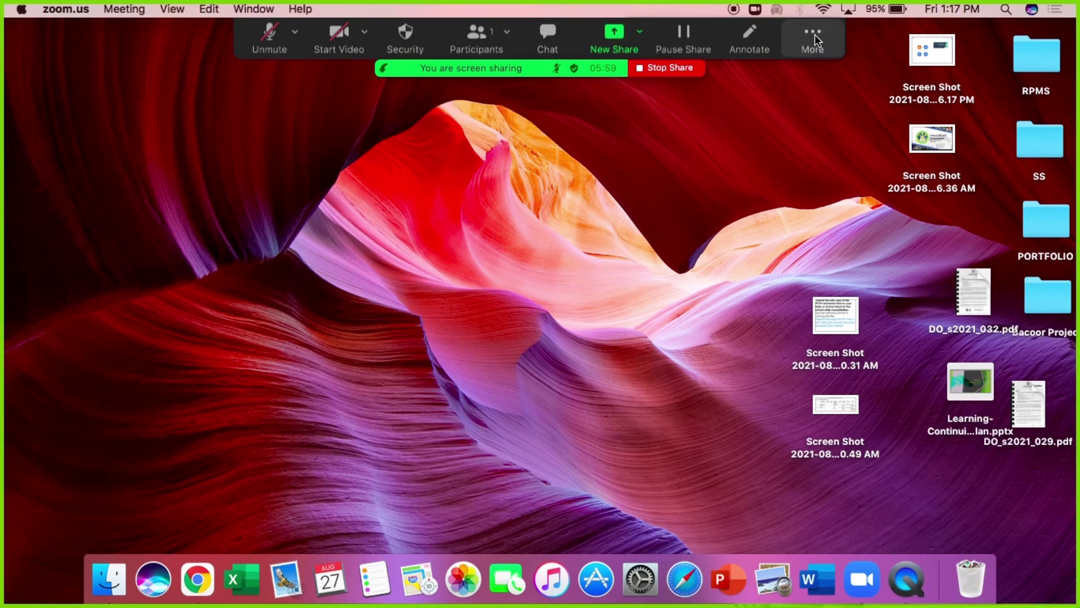
click(815, 35)
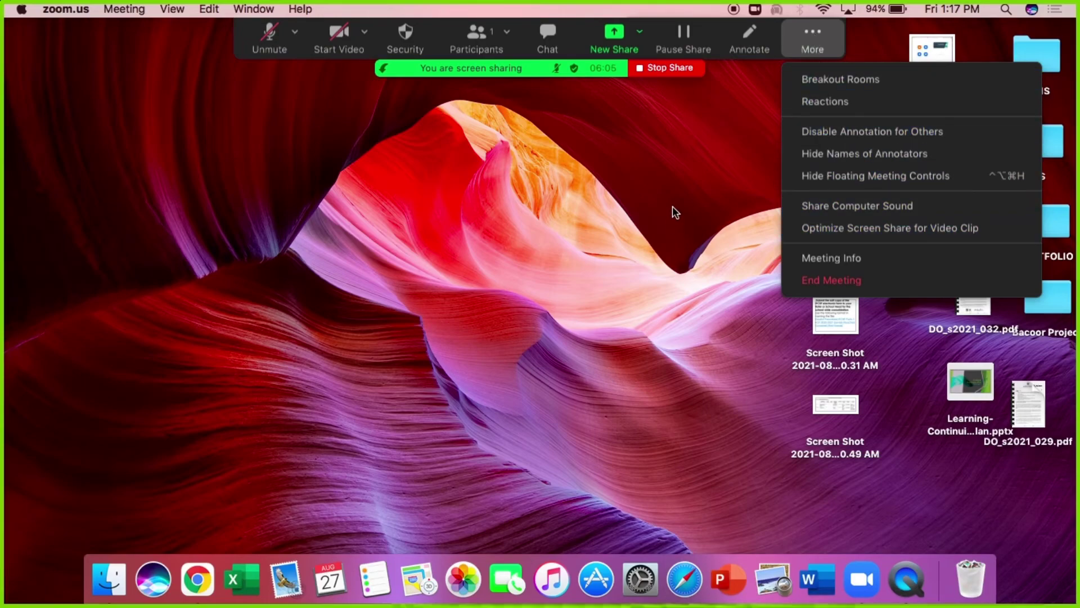
click(639, 68)
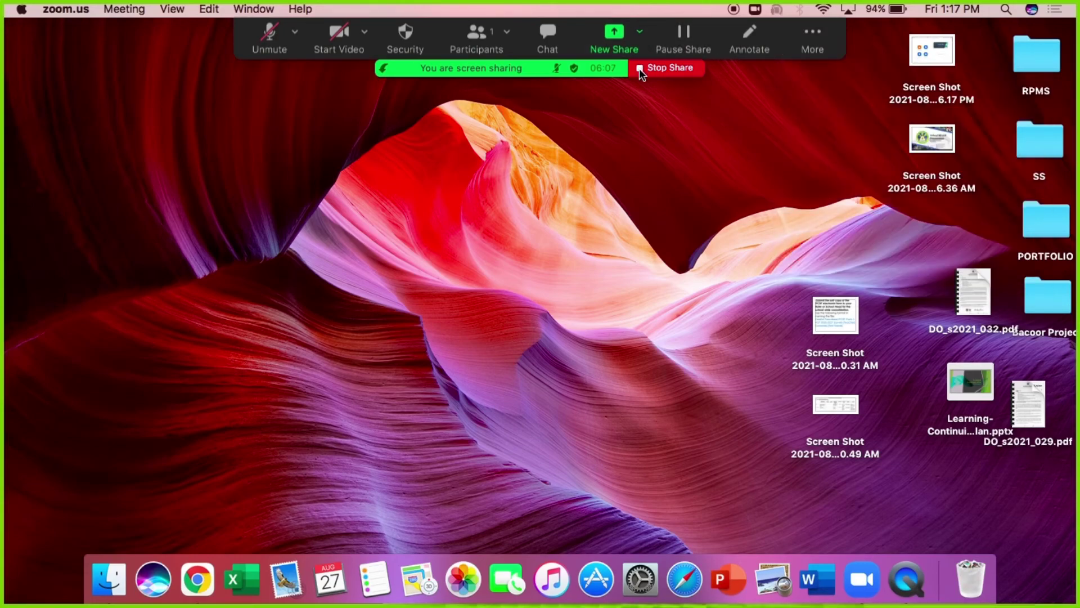
click(639, 68)
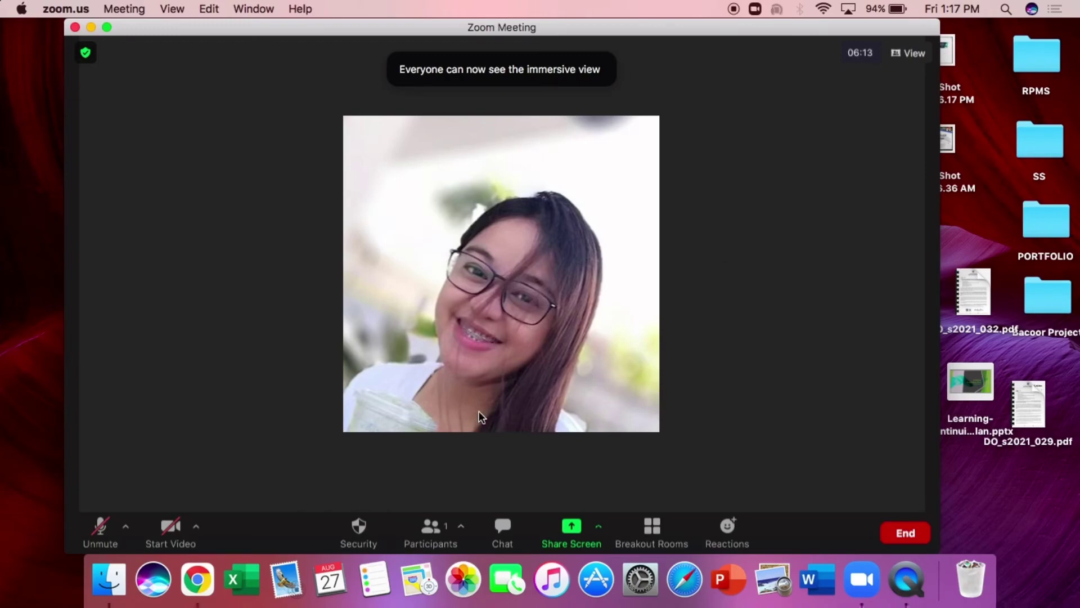
Share Desktop 1 with Share sound and Optimize for video clip enabled, then stop sharing
click(573, 525)
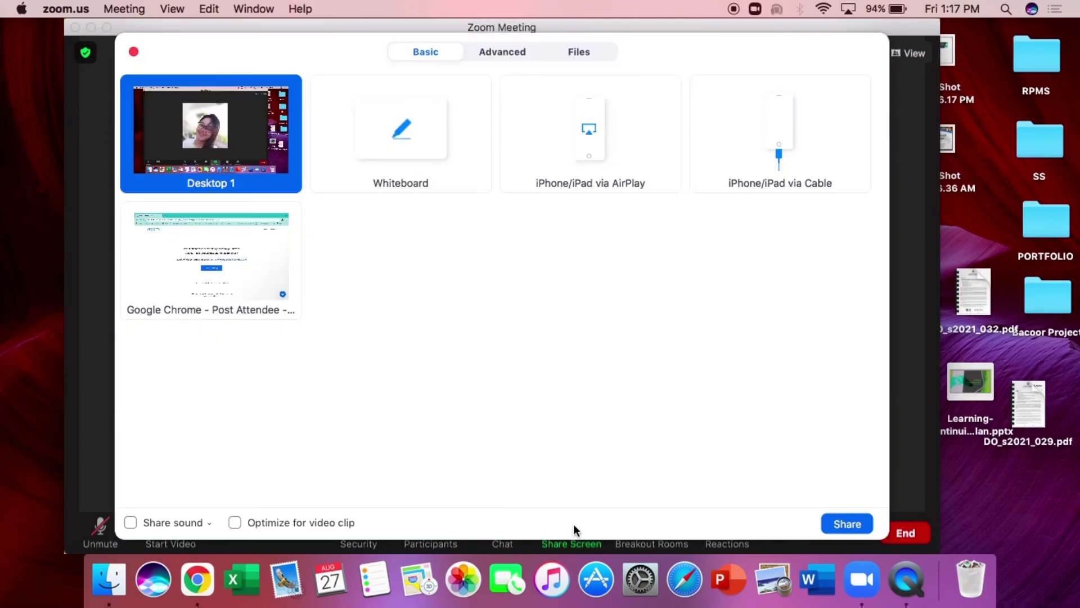
click(130, 523)
click(243, 521)
click(841, 525)
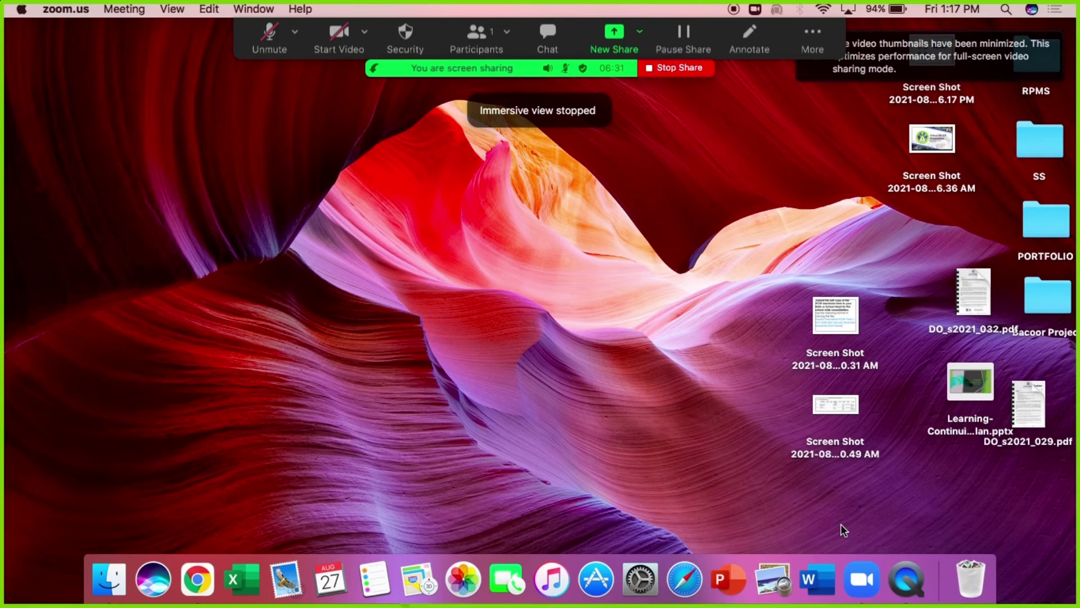
click(666, 68)
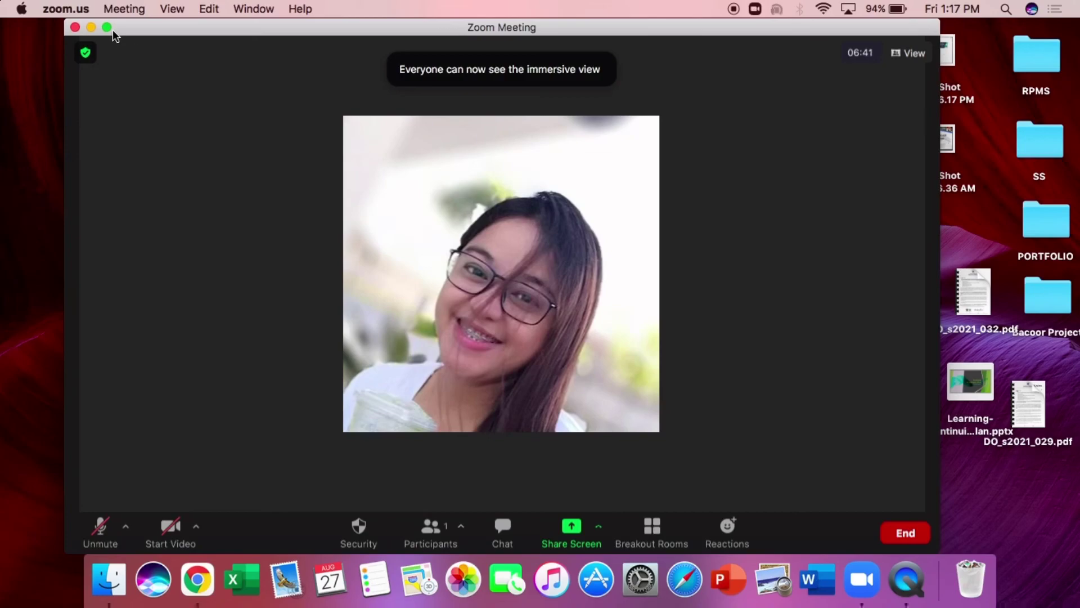
Browse the Meeting and zoom.us menus, then bring up the End meeting options
click(116, 10)
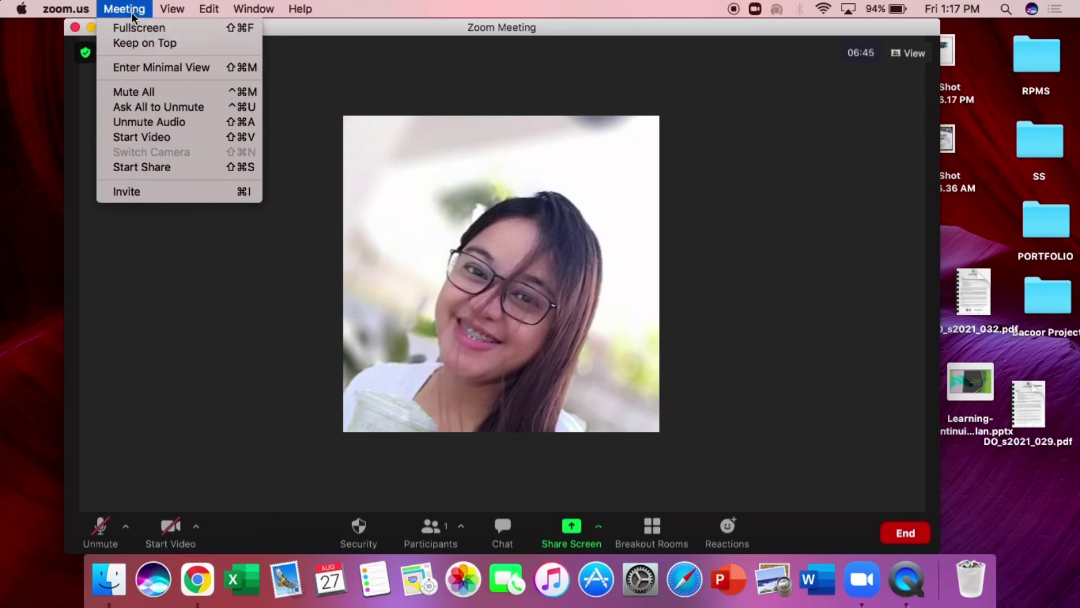
mouse_move(66, 8)
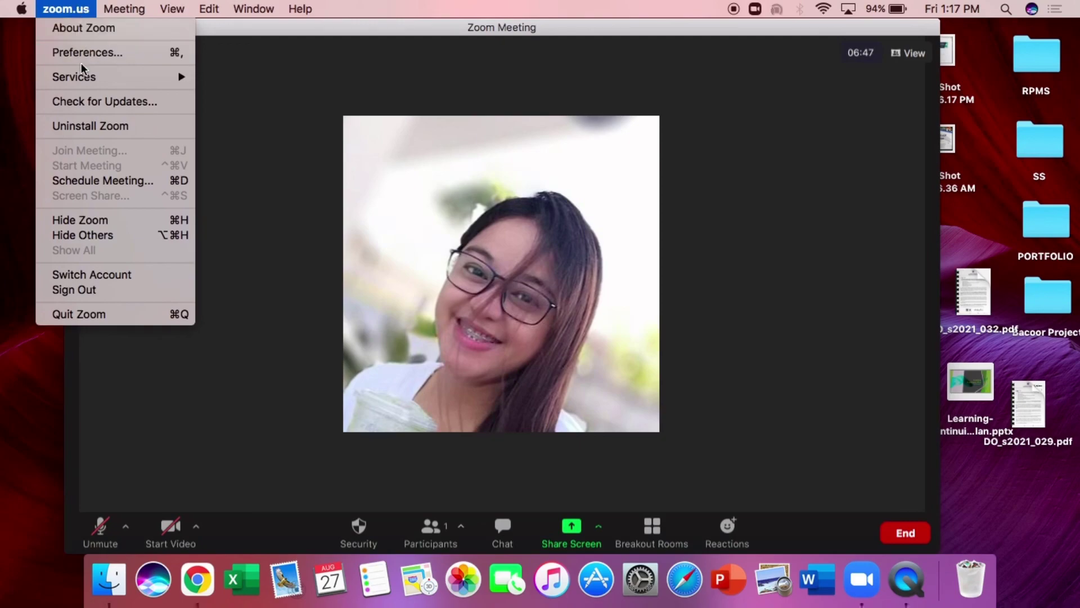
click(232, 170)
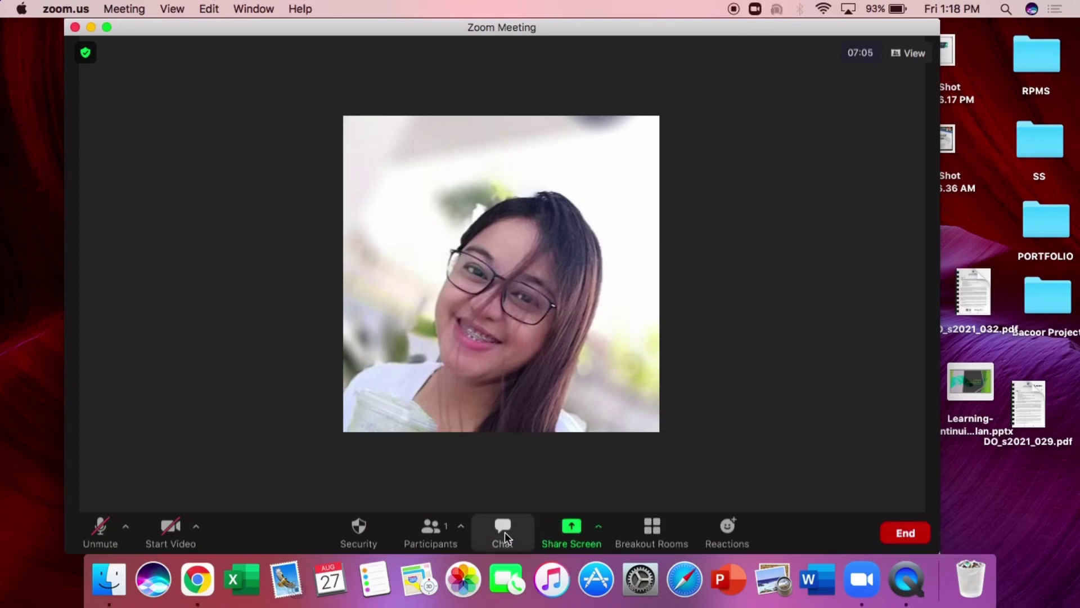
click(889, 532)
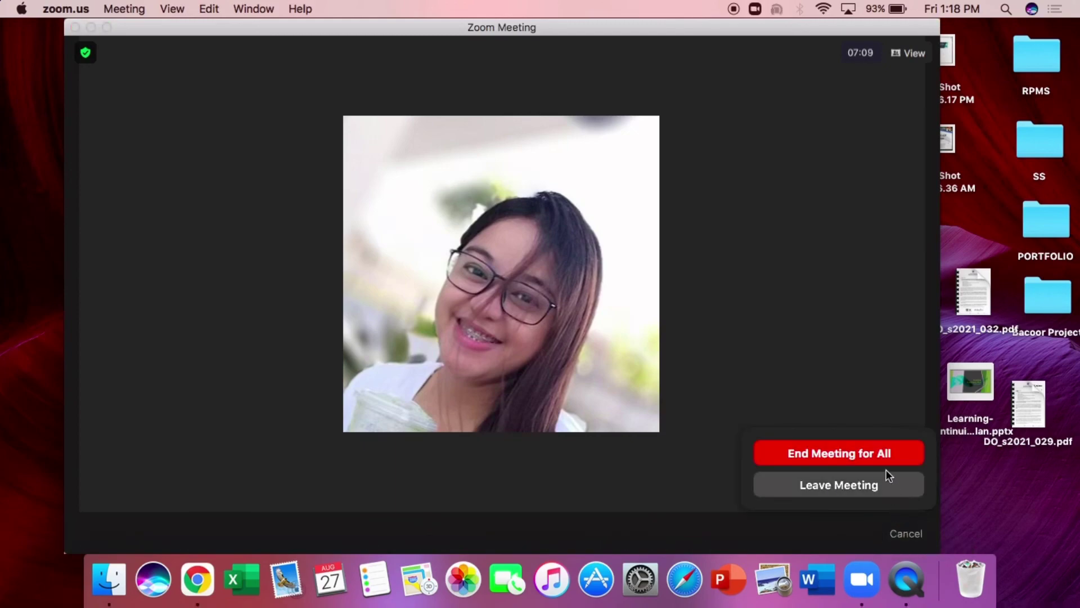